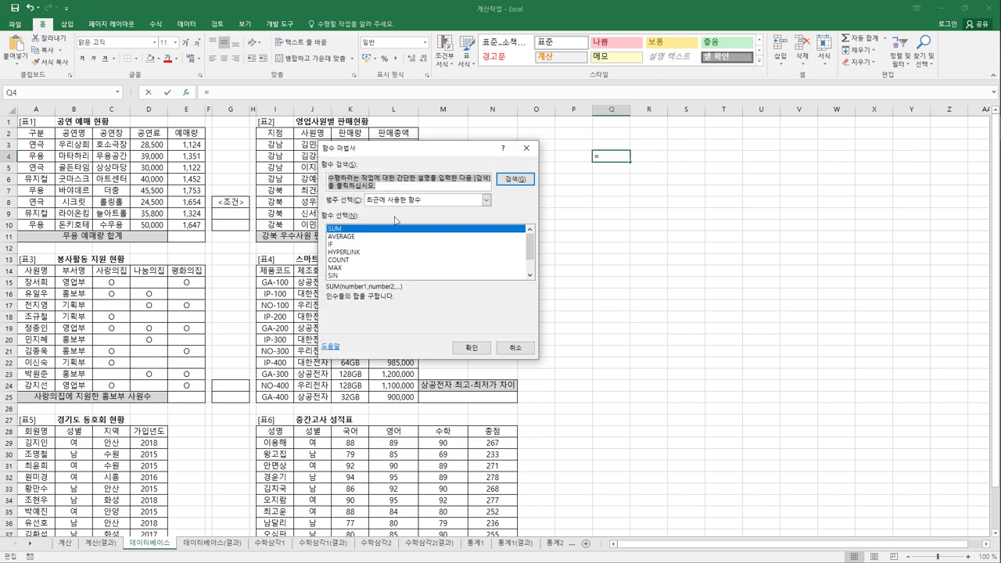
# Step: Review the database-category functions in the function wizard, including the descriptions of DCOUNT, DCOUNTA, DGET, DMAX and DMIN, and leave without inserting one
pyautogui.moveTo(397, 156); pyautogui.dragTo(640, 192)
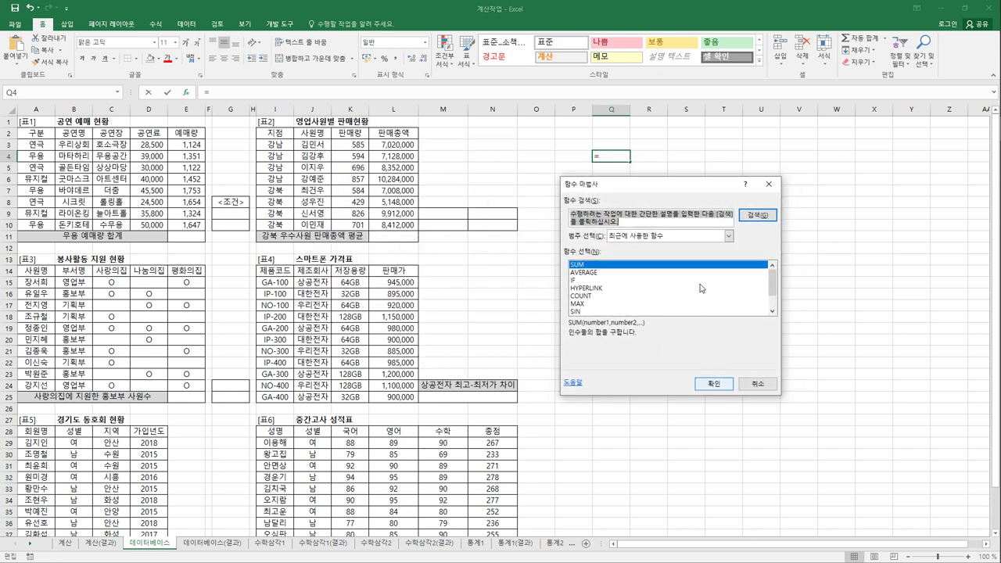
pyautogui.click(706, 237)
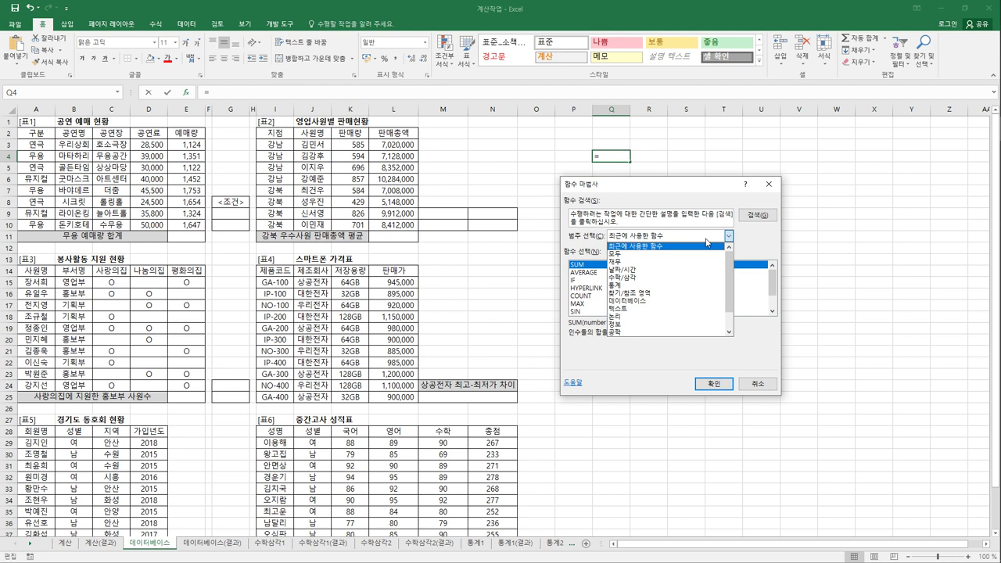
pyautogui.click(685, 301)
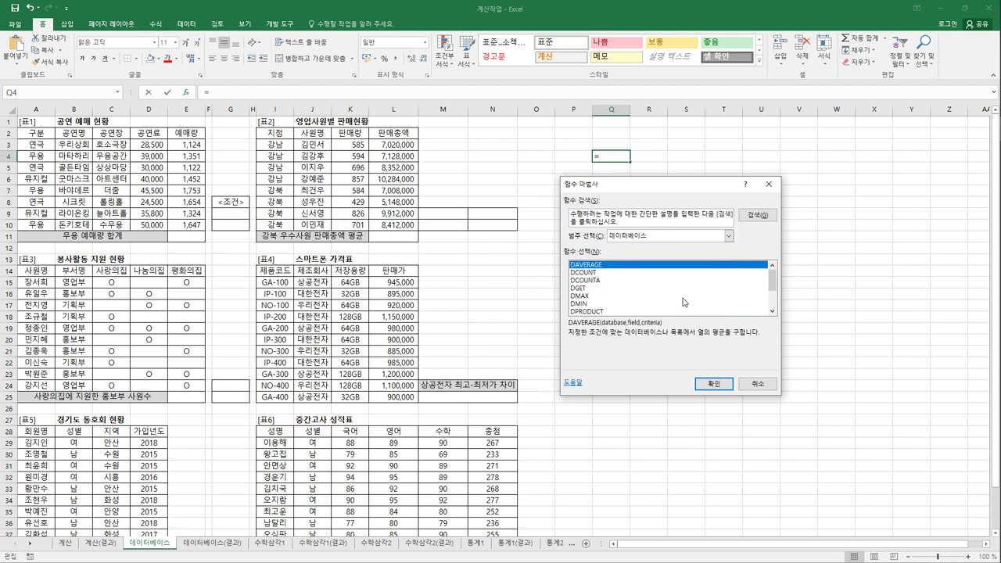
pyautogui.moveTo(773, 279)
pyautogui.mouseDown()
pyautogui.moveTo(774, 300)
pyautogui.moveTo(773, 275)
pyautogui.mouseUp()
pyautogui.click(597, 273)
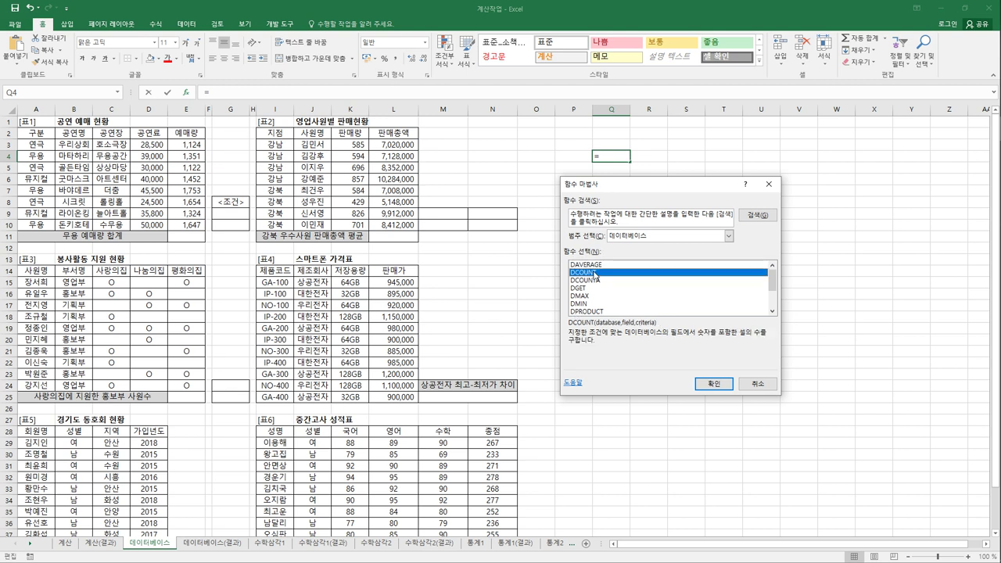
pyautogui.click(597, 282)
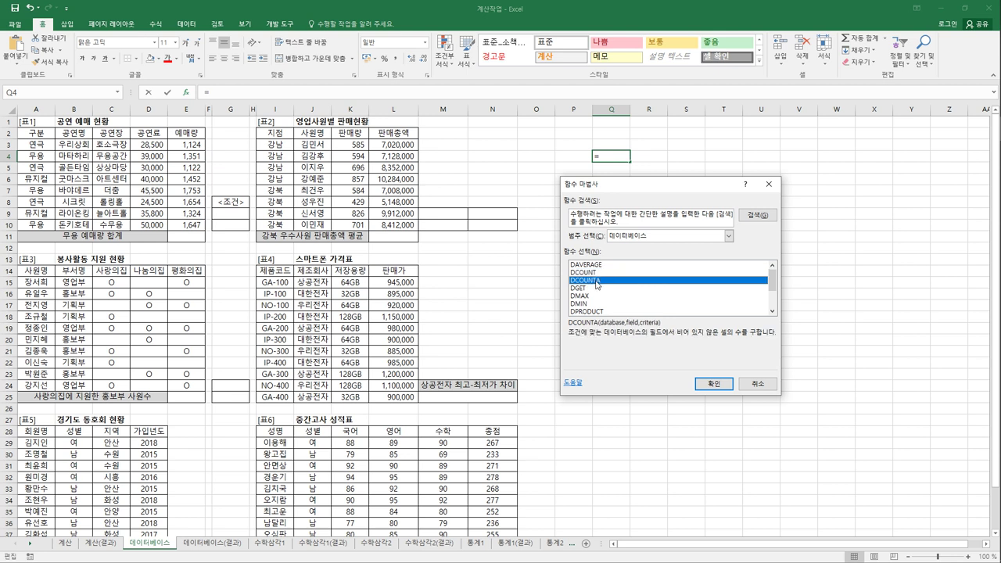
pyautogui.click(597, 291)
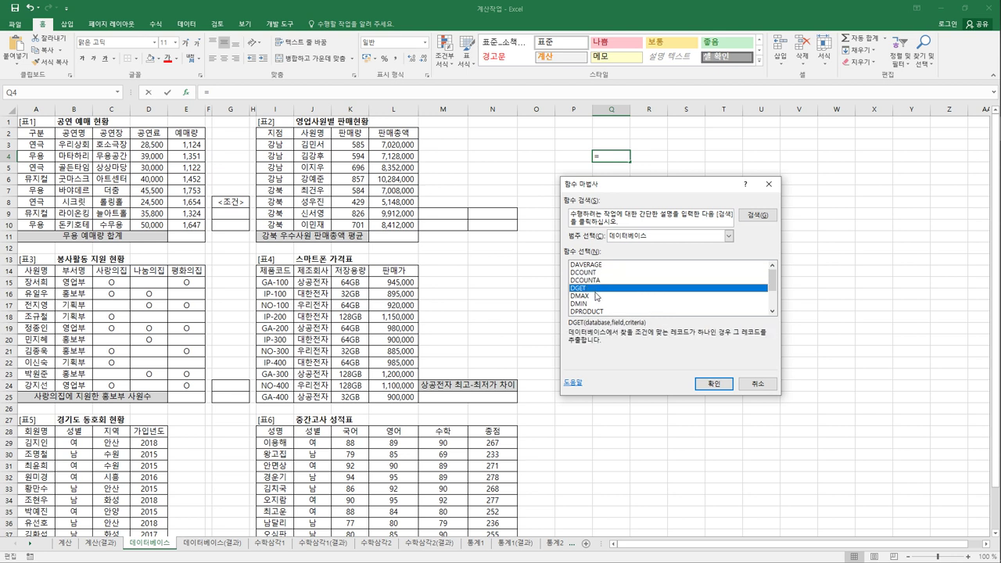
pyautogui.click(595, 295)
pyautogui.click(596, 304)
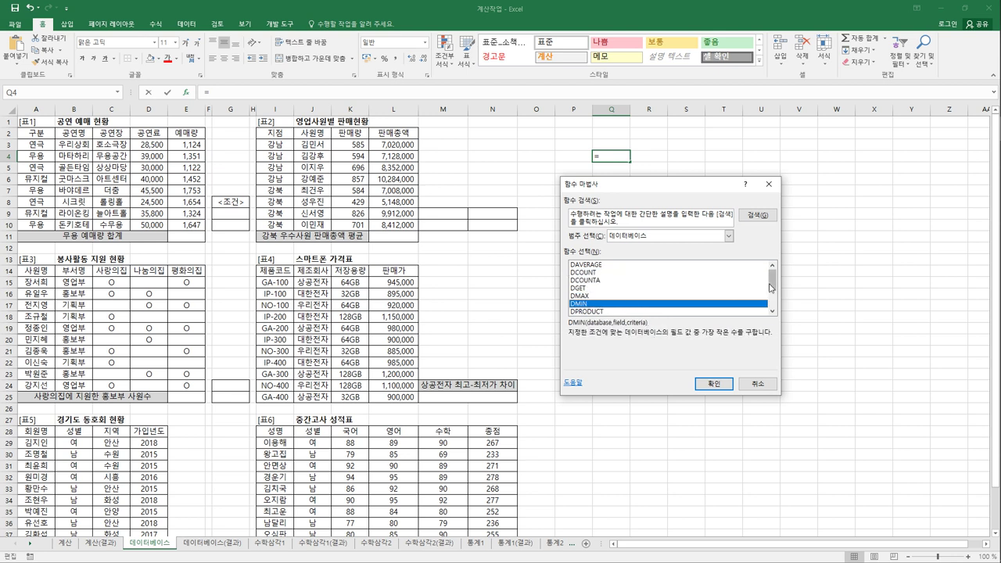
pyautogui.moveTo(771, 287)
pyautogui.mouseDown()
pyautogui.moveTo(776, 313)
pyautogui.moveTo(776, 279)
pyautogui.mouseUp()
pyautogui.click(755, 388)
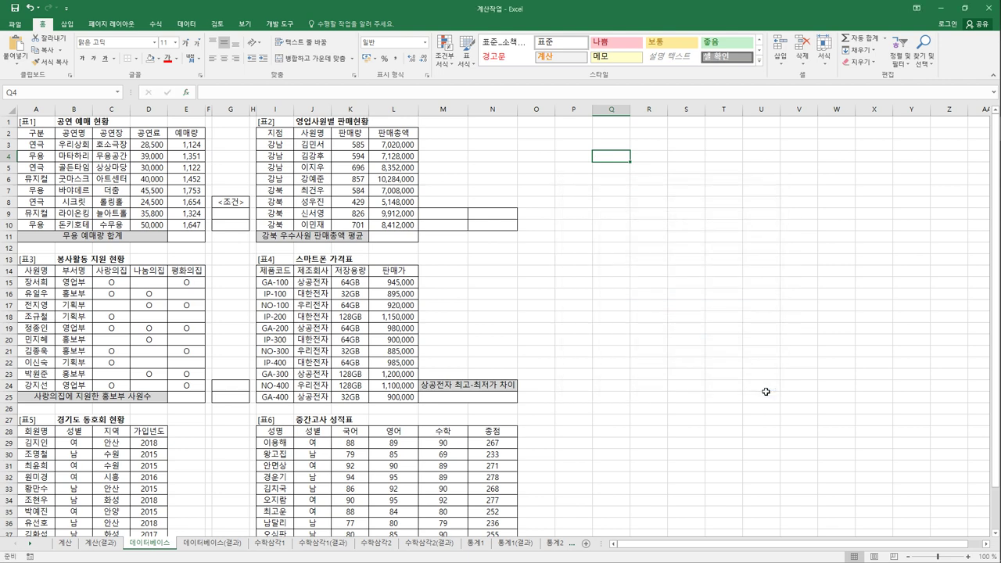
# Step: Examine the 공연 예매 현황 table A2:E10, its headings, the 구분 and 예매량 columns, result cell E11 and condition cells G9:G10
pyautogui.click(192, 244)
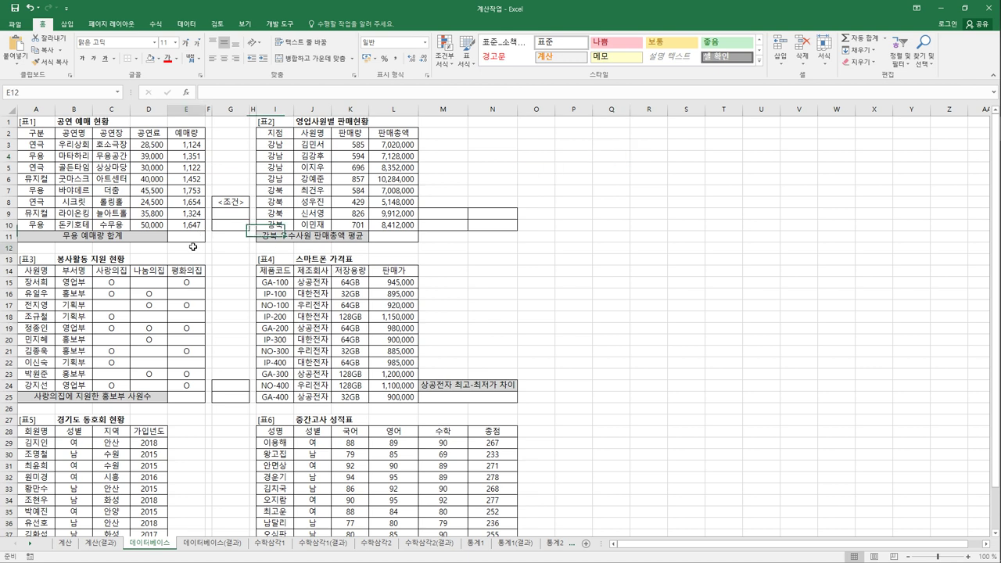
pyautogui.click(192, 241)
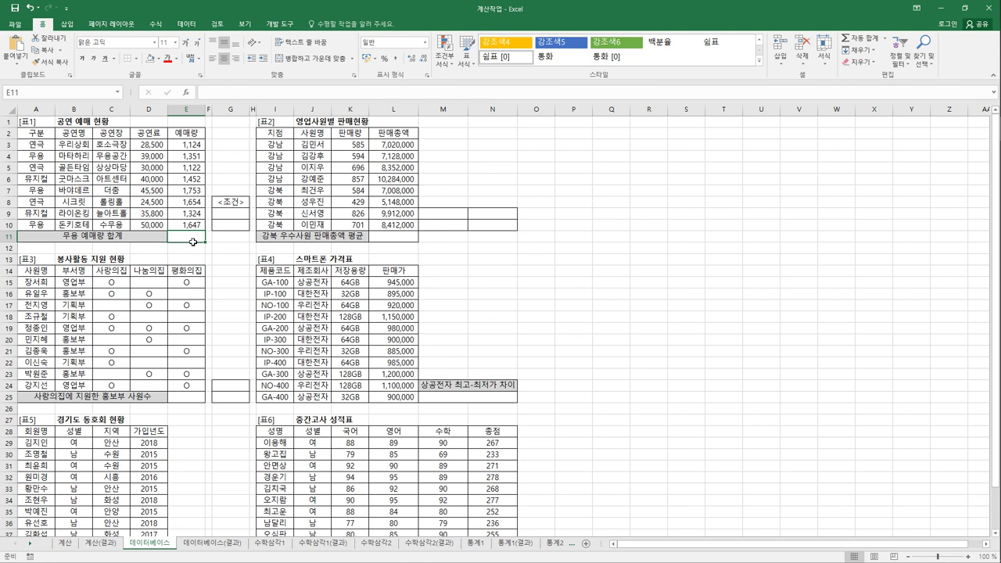
pyautogui.moveTo(196, 145); pyautogui.dragTo(195, 230)
pyautogui.click(198, 238)
pyautogui.moveTo(232, 216); pyautogui.dragTo(238, 226)
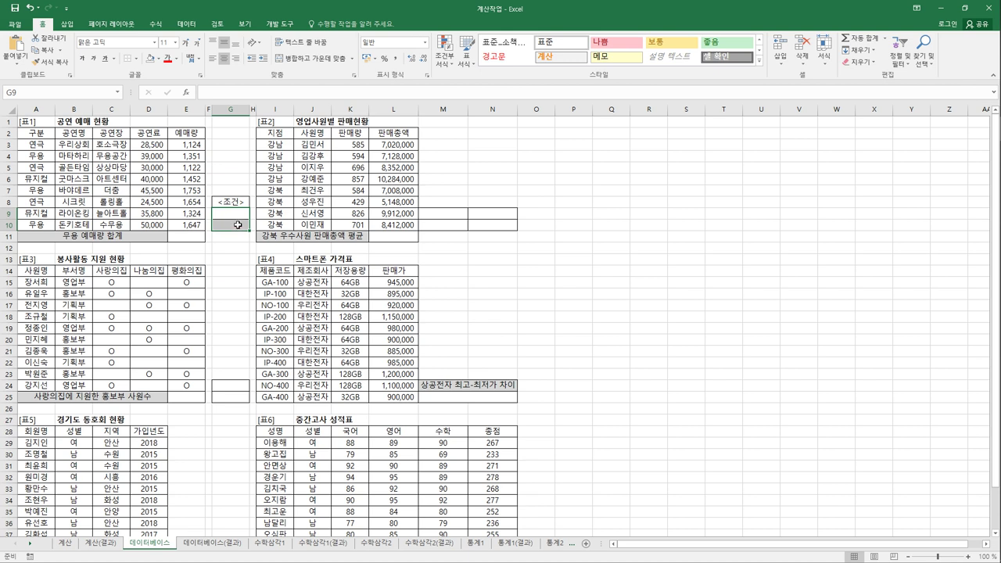
pyautogui.click(236, 219)
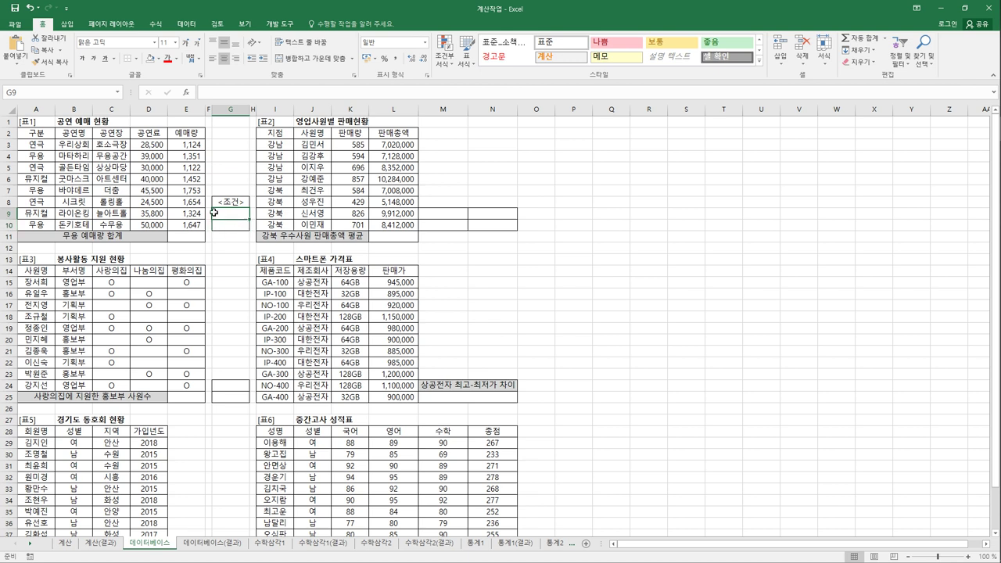
pyautogui.moveTo(27, 138); pyautogui.dragTo(201, 138)
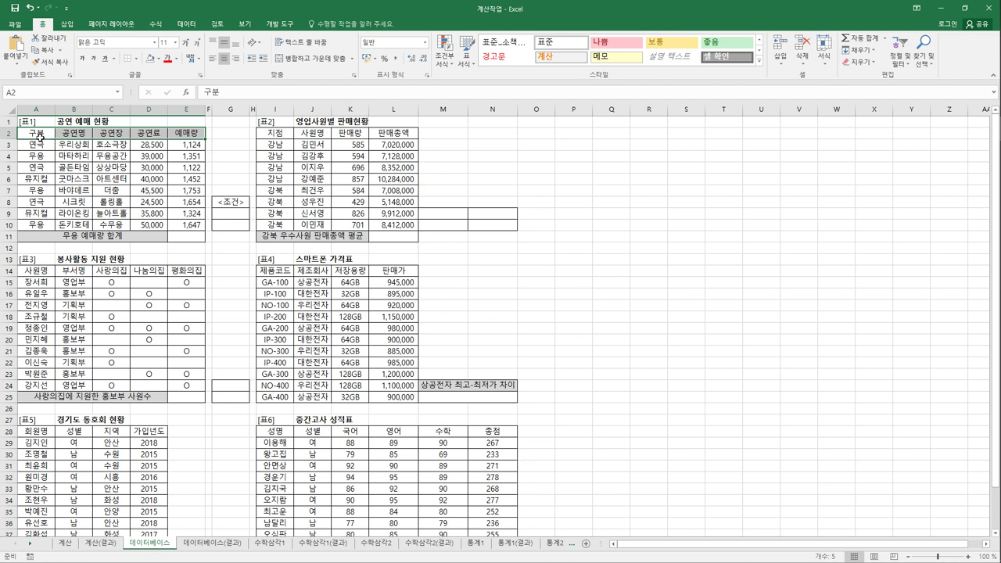
pyautogui.moveTo(39, 137); pyautogui.dragTo(40, 228)
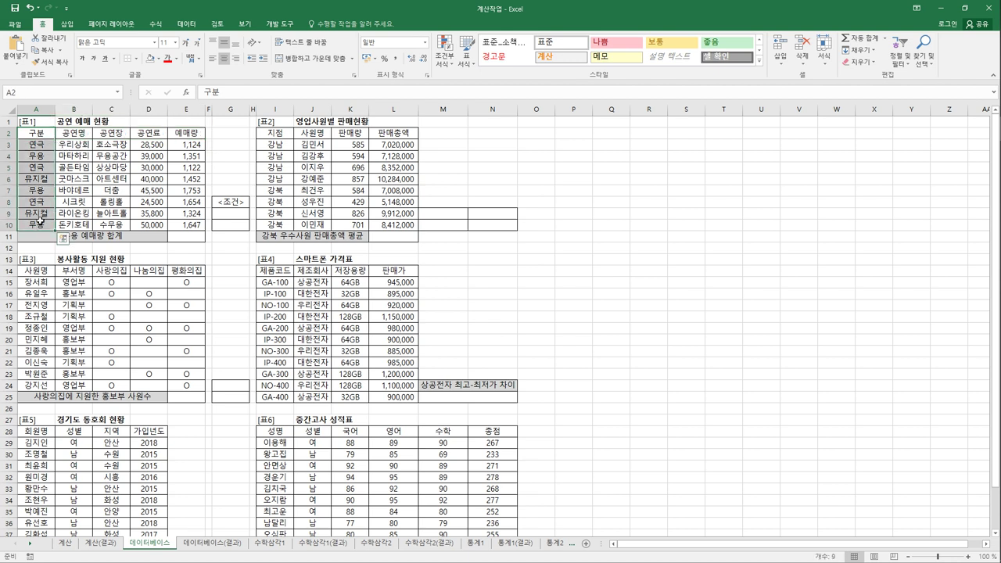
pyautogui.moveTo(37, 137); pyautogui.dragTo(186, 224)
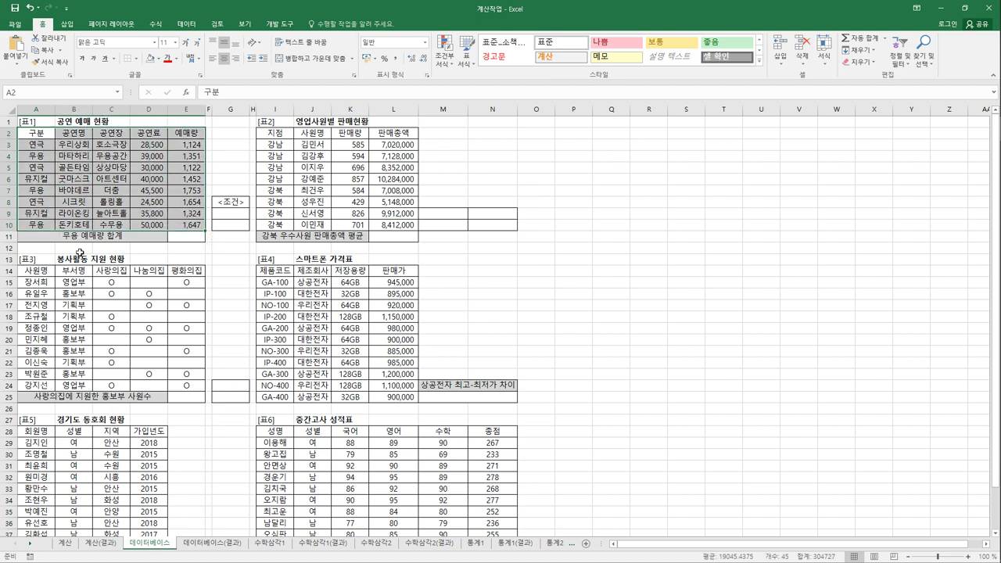
pyautogui.moveTo(45, 139); pyautogui.dragTo(187, 229)
pyautogui.moveTo(186, 231); pyautogui.dragTo(185, 233)
# Step: Fill the condition range beside the 공연 예매 현황 table with the heading 구분 in G9 and 무용 in G10
pyautogui.click(230, 215)
pyautogui.write('구부')
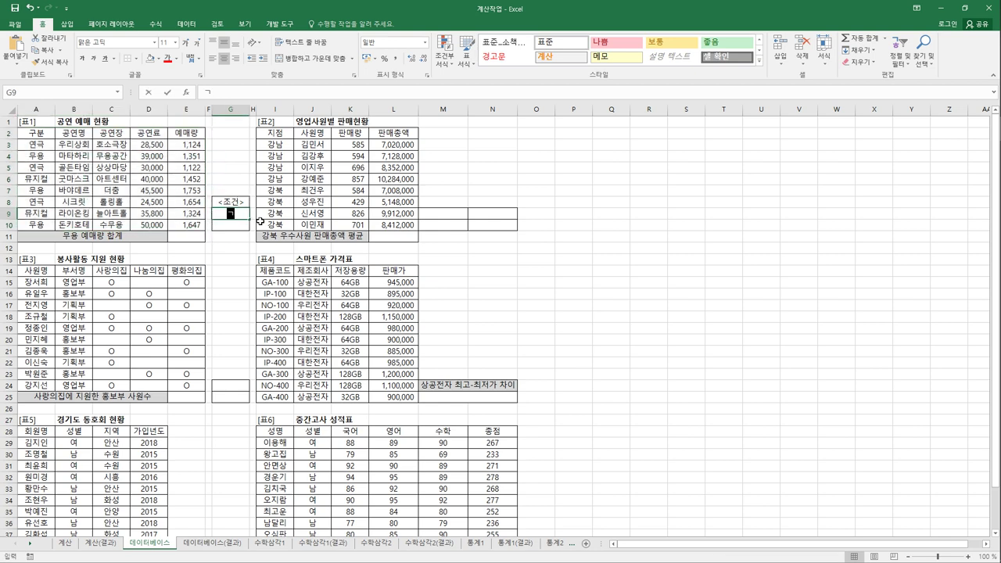
pyautogui.press('Return')
pyautogui.write('무용')
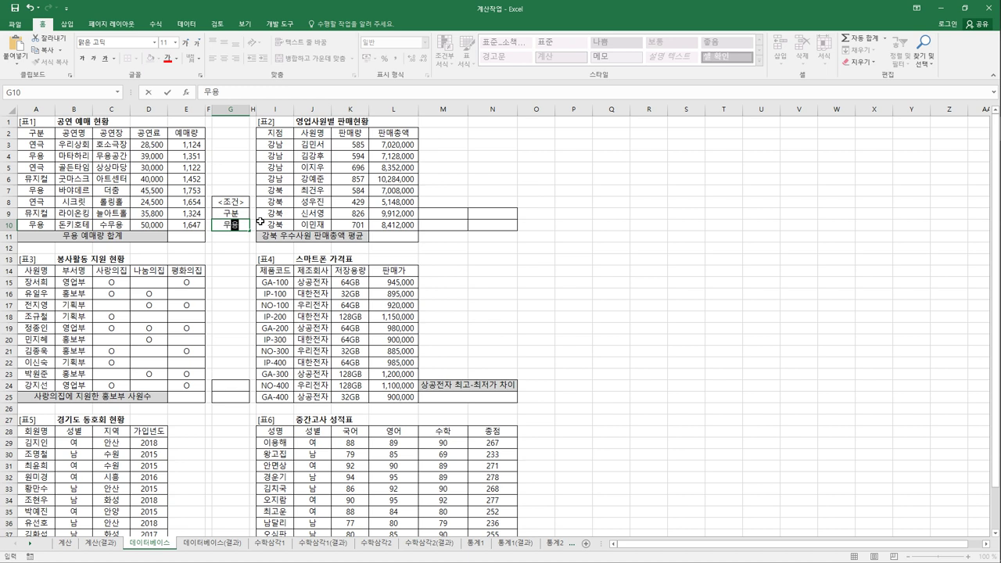
pyautogui.hotkey('ctrl', 'Return')
pyautogui.press('Return')
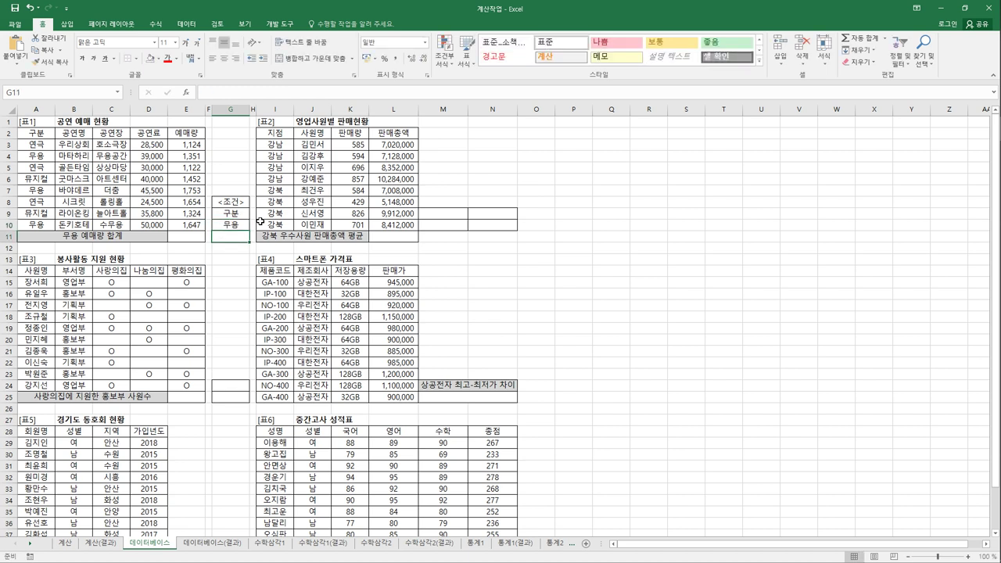
pyautogui.moveTo(231, 213); pyautogui.dragTo(233, 225)
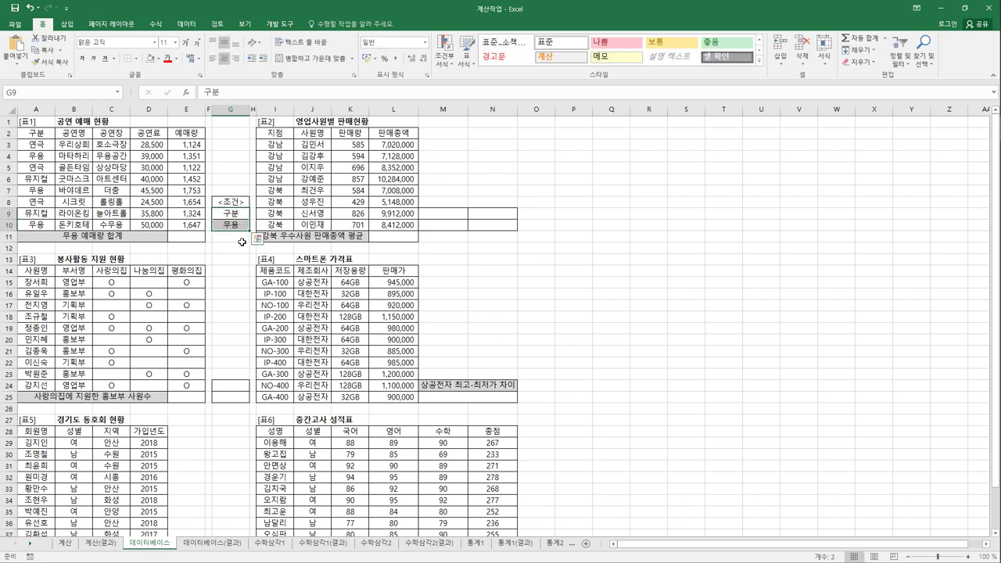
pyautogui.click(236, 226)
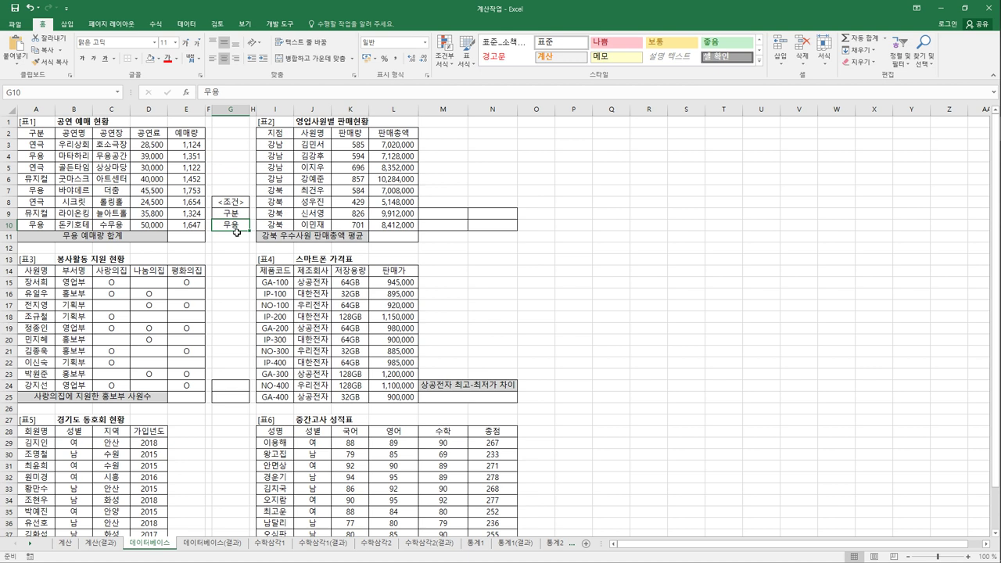
pyautogui.click(233, 218)
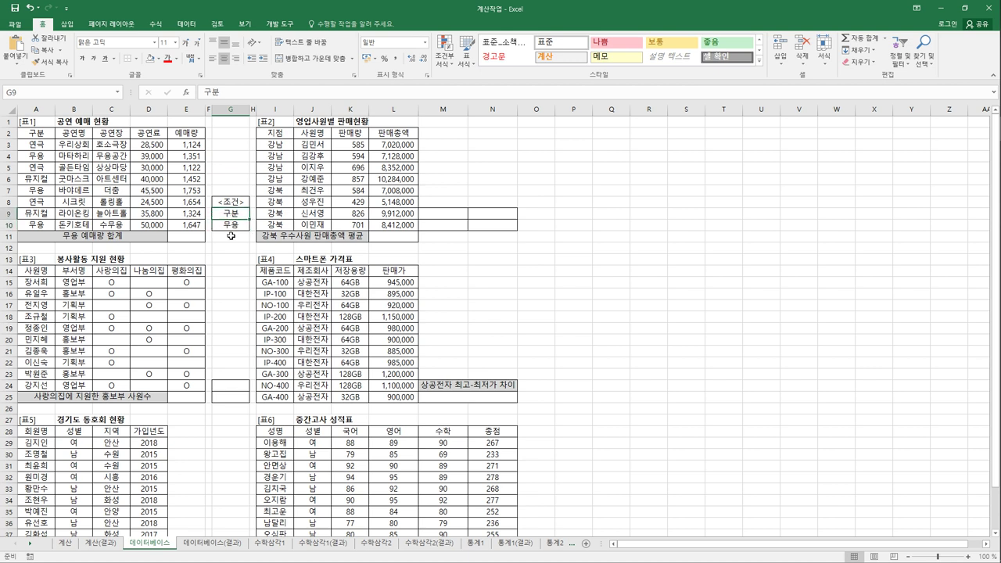
pyautogui.click(232, 231)
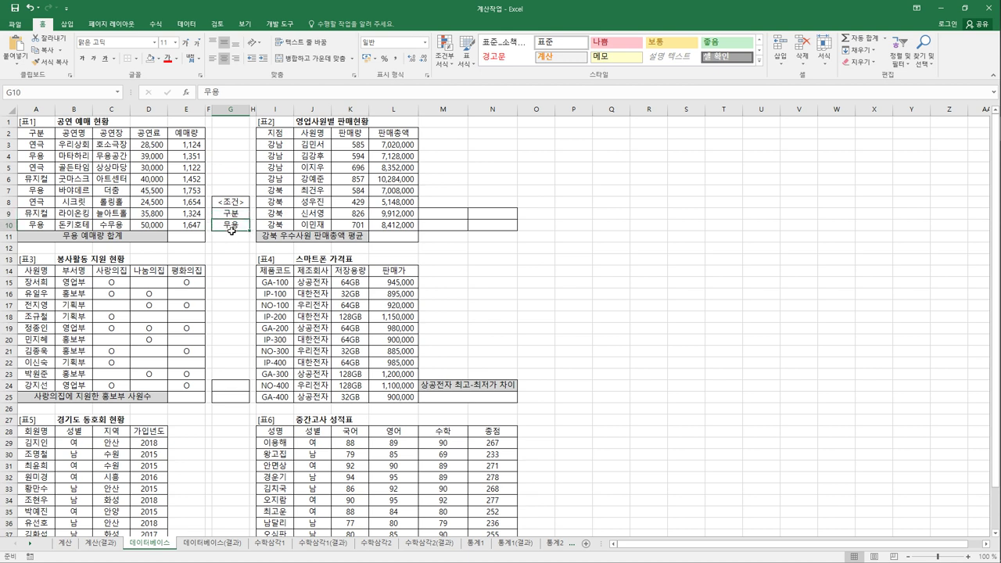
pyautogui.click(233, 216)
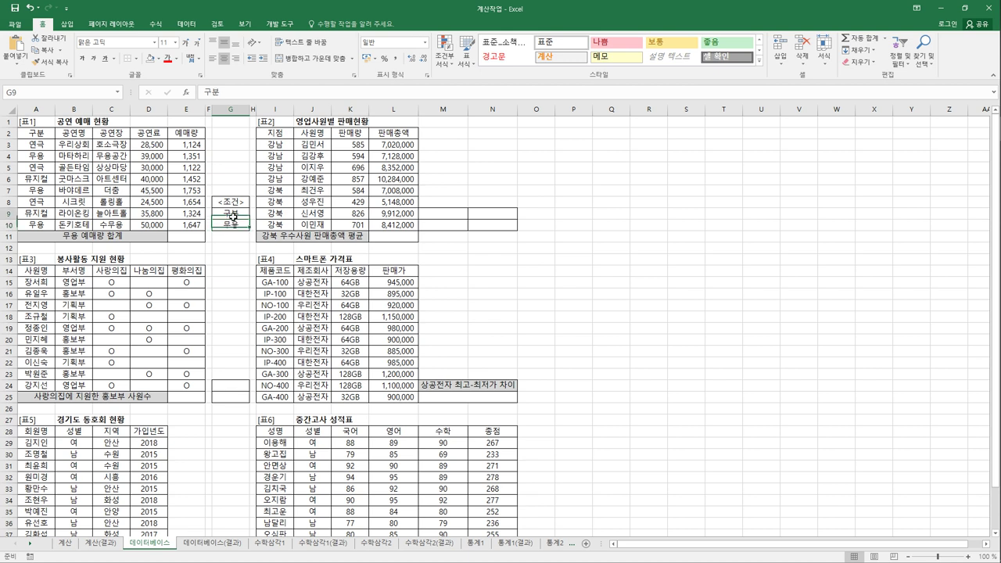
pyautogui.click(233, 226)
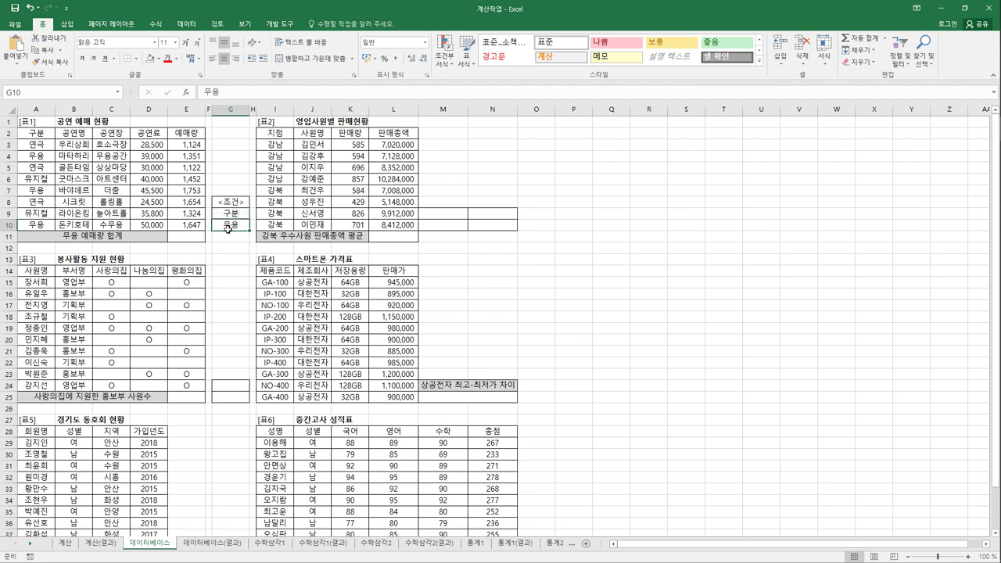
# Step: Insert the DSUM function from the database category into cell E11, the 무용 예매량 합계 result
pyautogui.click(190, 240)
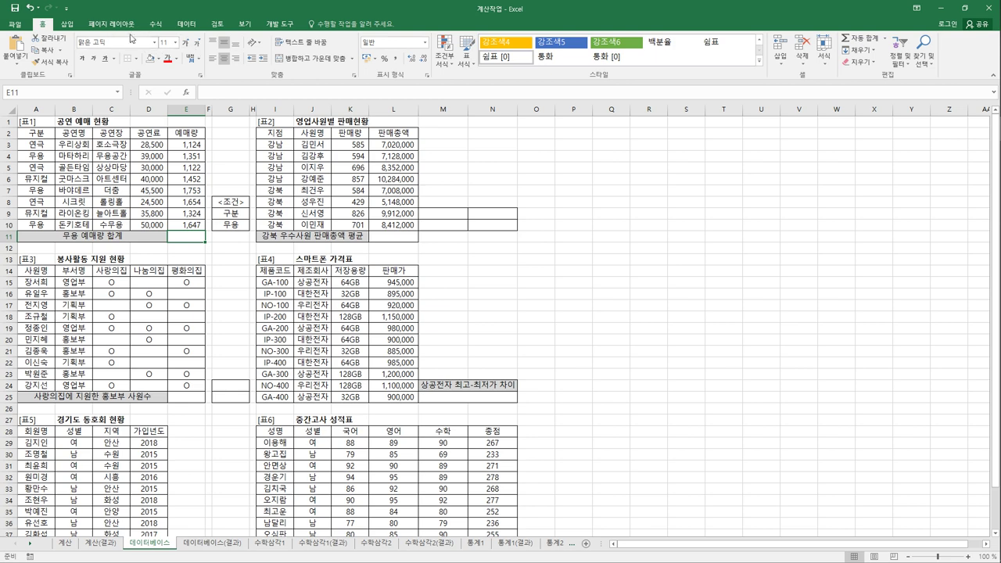
pyautogui.click(157, 24)
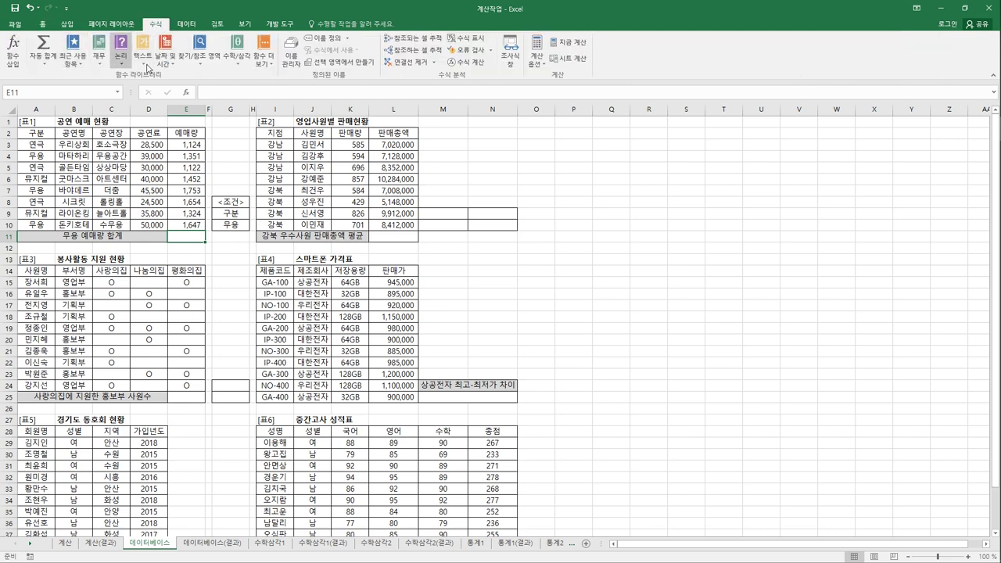
pyautogui.click(274, 68)
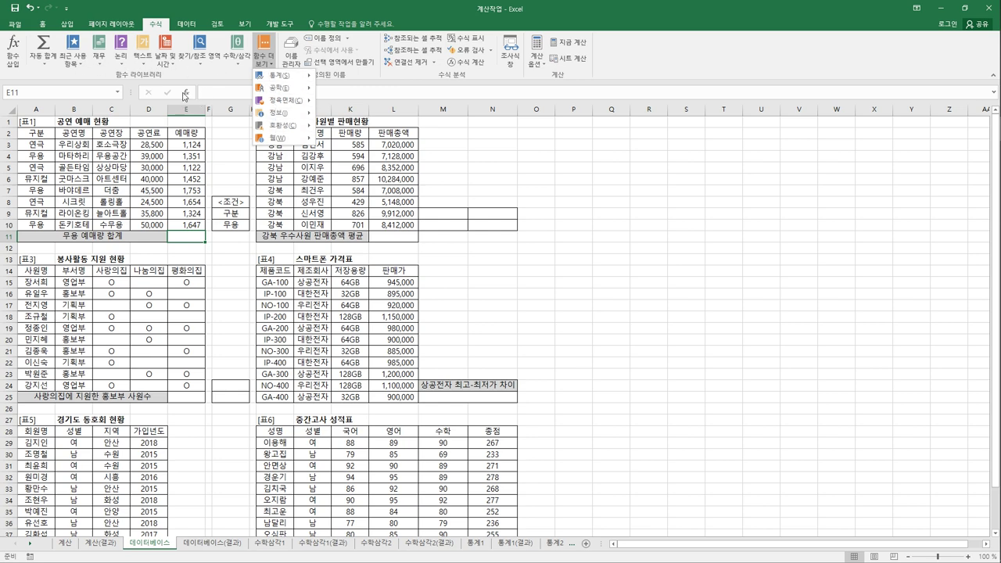
pyautogui.click(13, 50)
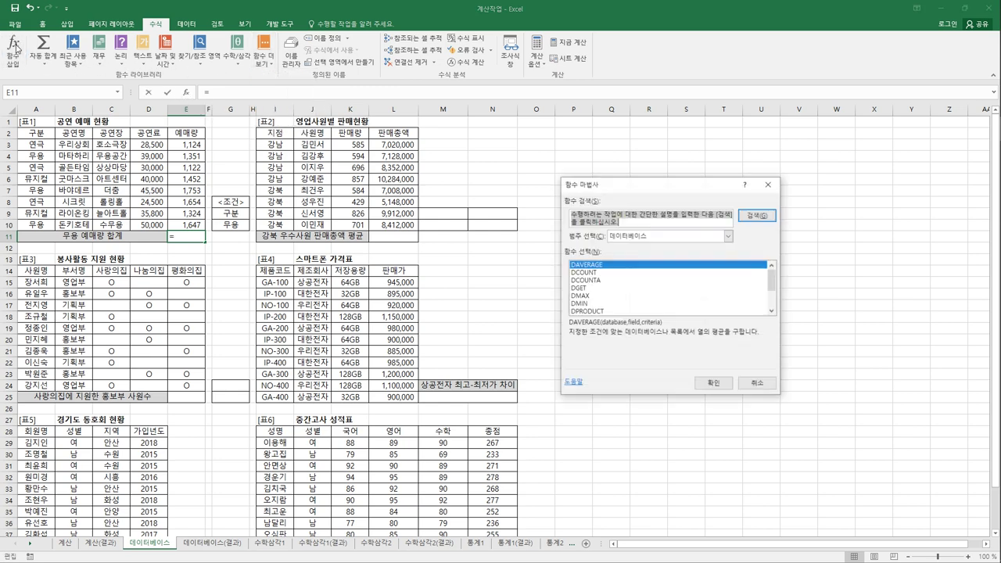
pyautogui.moveTo(641, 186); pyautogui.dragTo(362, 148)
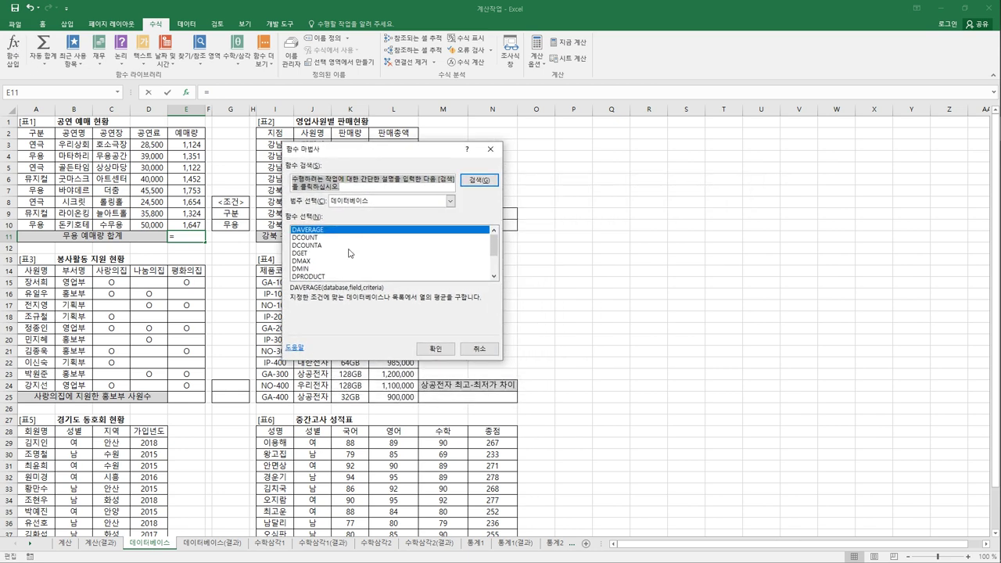
pyautogui.click(494, 266)
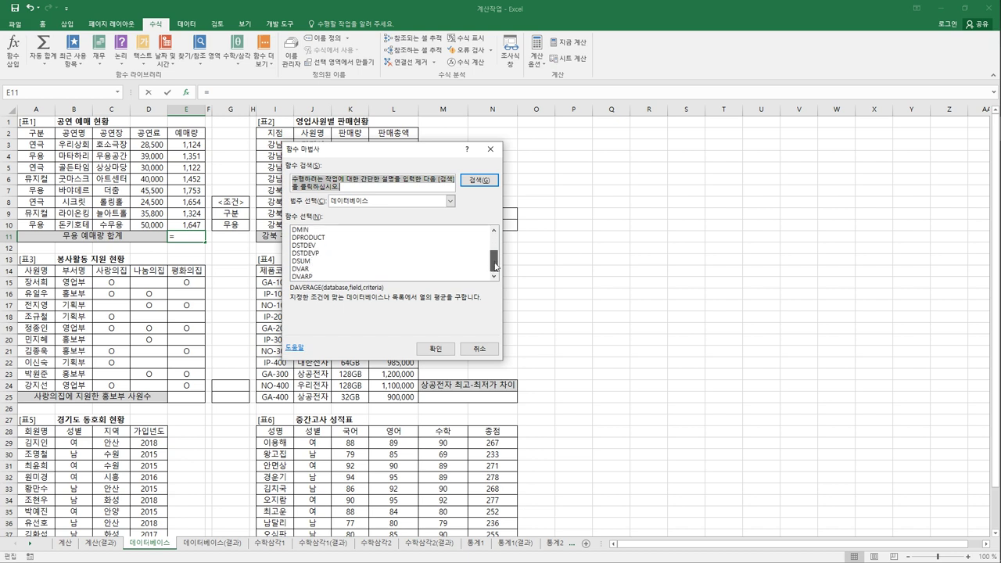
pyautogui.click(341, 262)
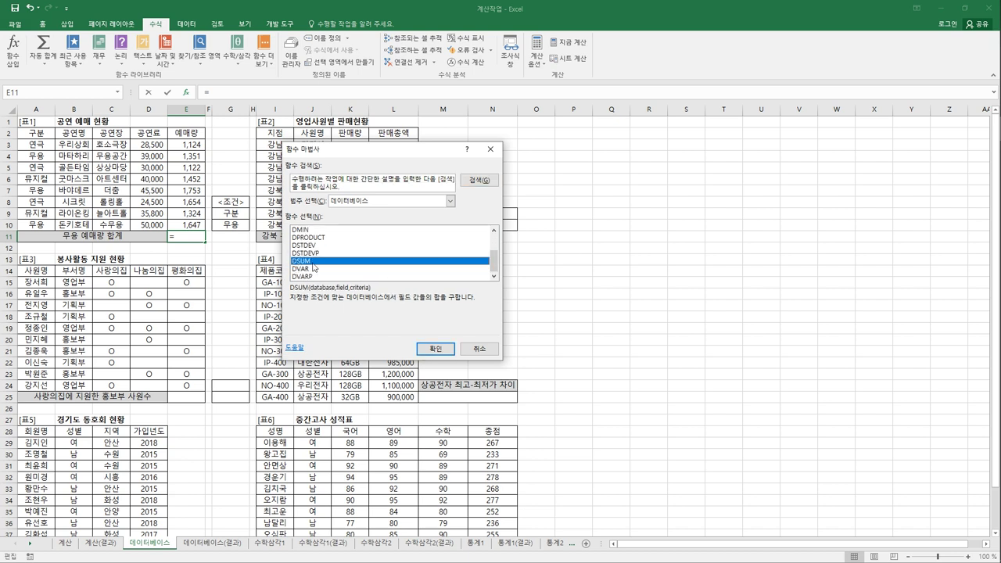
pyautogui.click(451, 351)
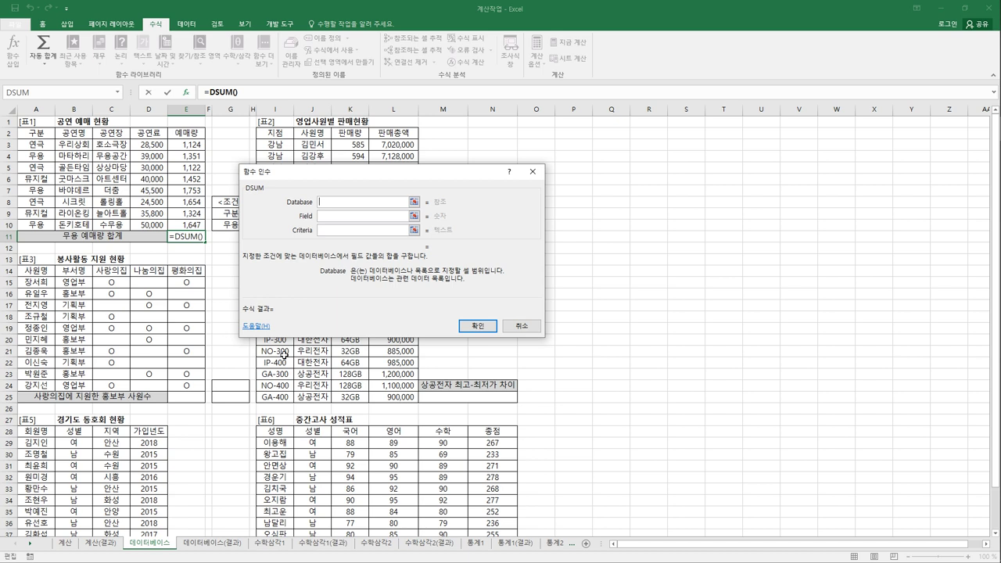
# Step: Complete the DSUM formula in E11 with database A2:E10, field 5 for the 예매량 column, and criteria G9:G10
pyautogui.moveTo(50, 139); pyautogui.dragTo(186, 226)
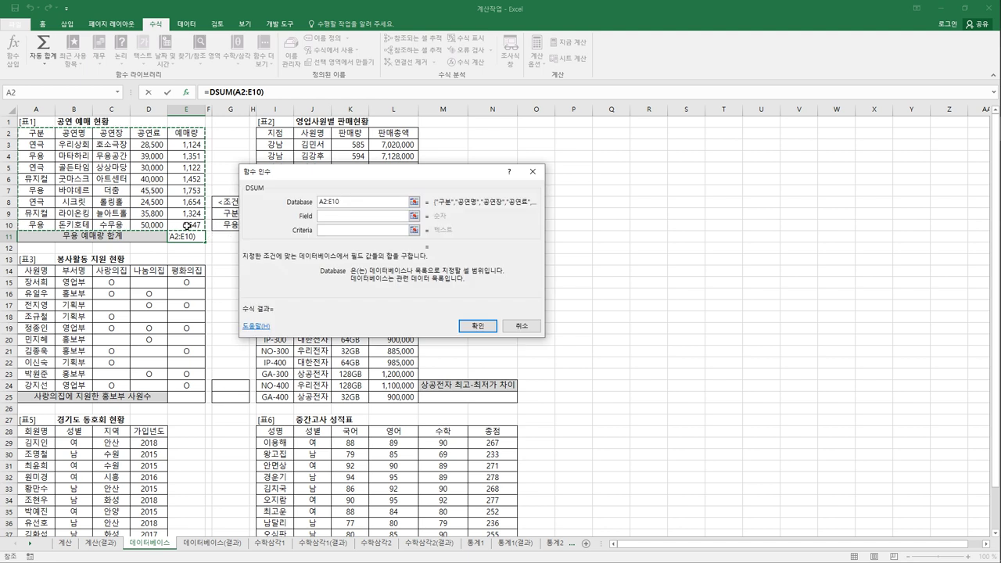
pyautogui.click(332, 220)
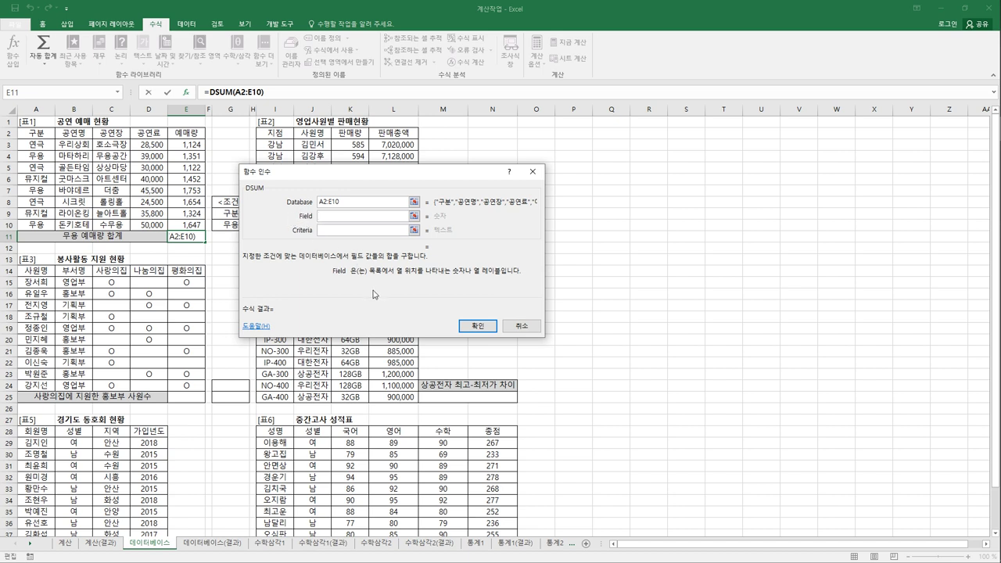
pyautogui.click(199, 134)
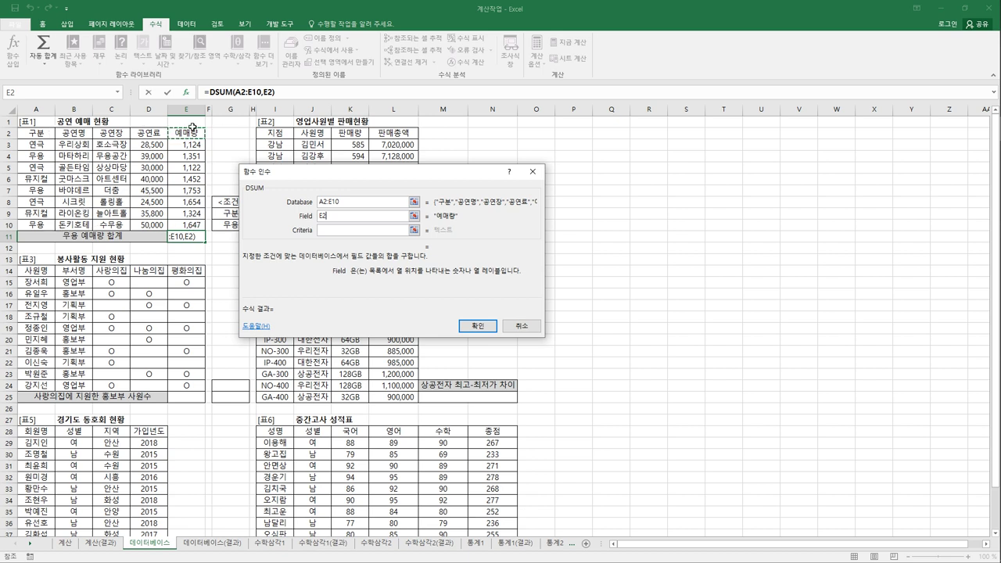
pyautogui.doubleClick(322, 216)
pyautogui.write('5')
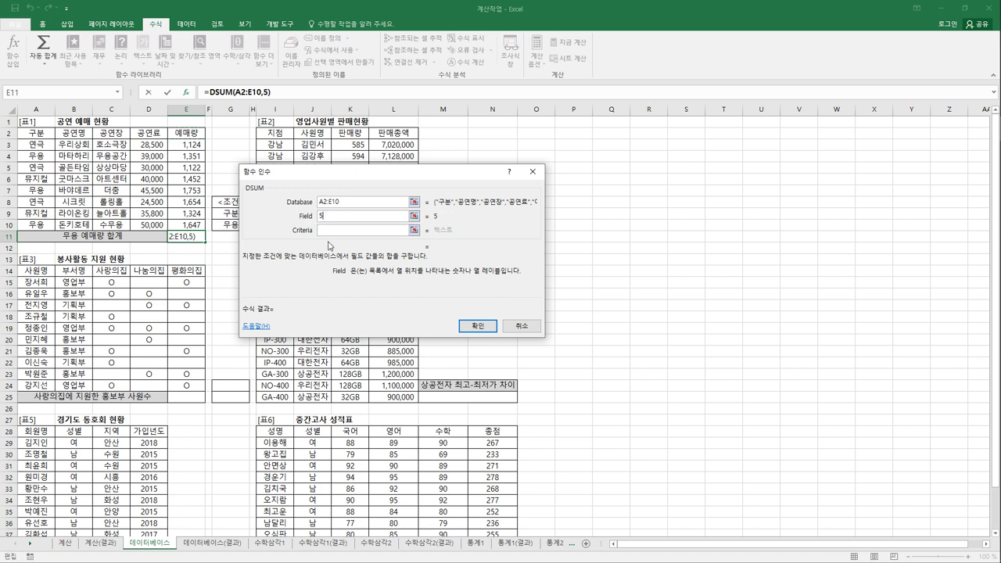
pyautogui.click(329, 230)
pyautogui.moveTo(335, 176); pyautogui.dragTo(377, 169)
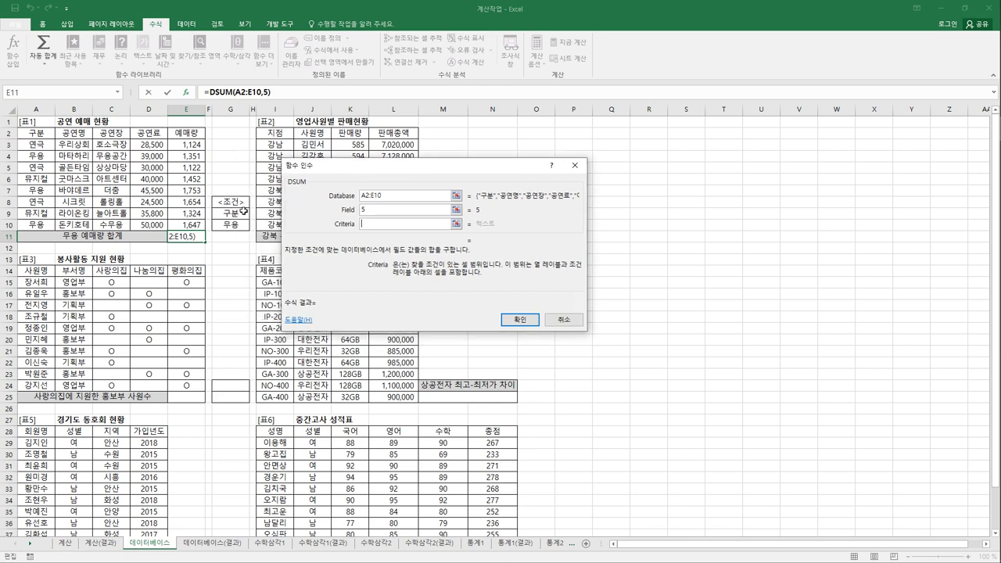
pyautogui.click(235, 213)
pyautogui.moveTo(233, 231); pyautogui.dragTo(233, 230)
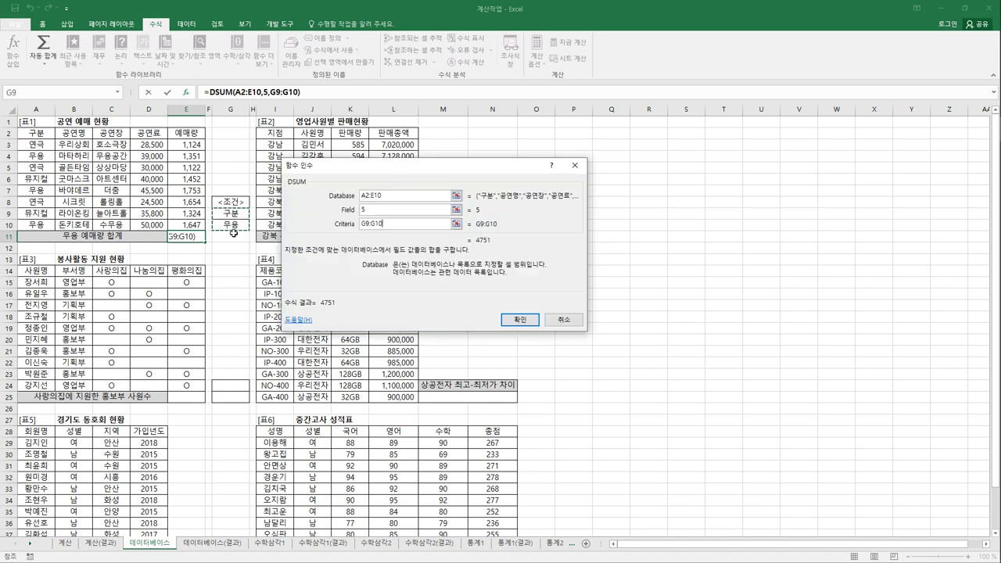
pyautogui.click(514, 321)
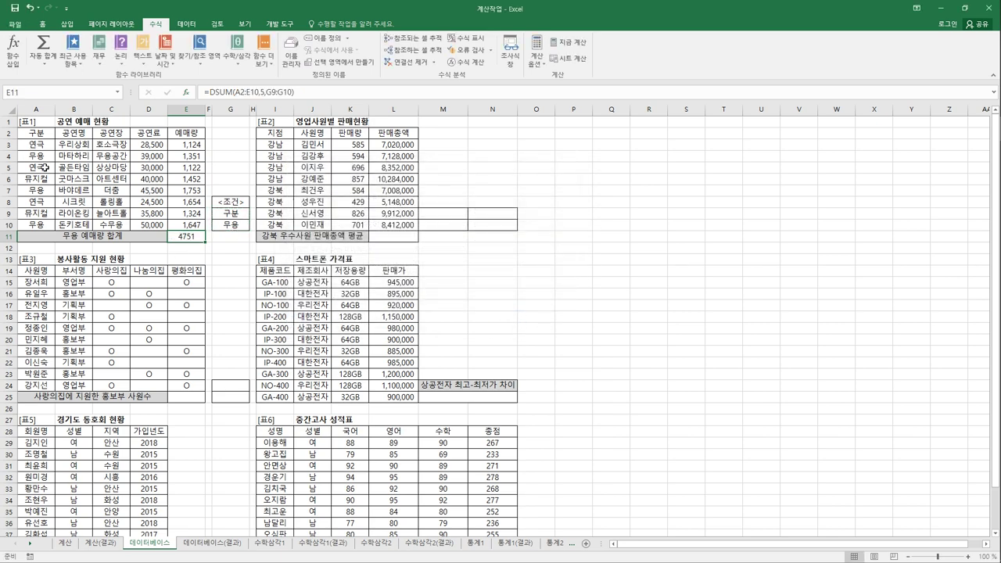
# Step: Check the DSUM result against the sum of the three 무용 예매량 cells E4, E7 and E10
pyautogui.click(179, 159)
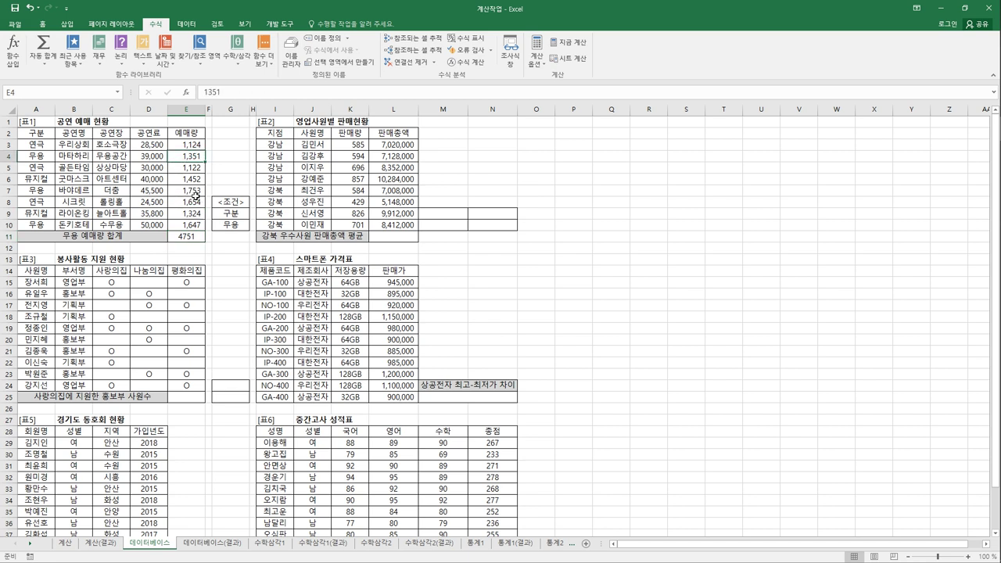
pyautogui.keyDown('ctrl'); pyautogui.click(192, 191); pyautogui.keyUp('ctrl')
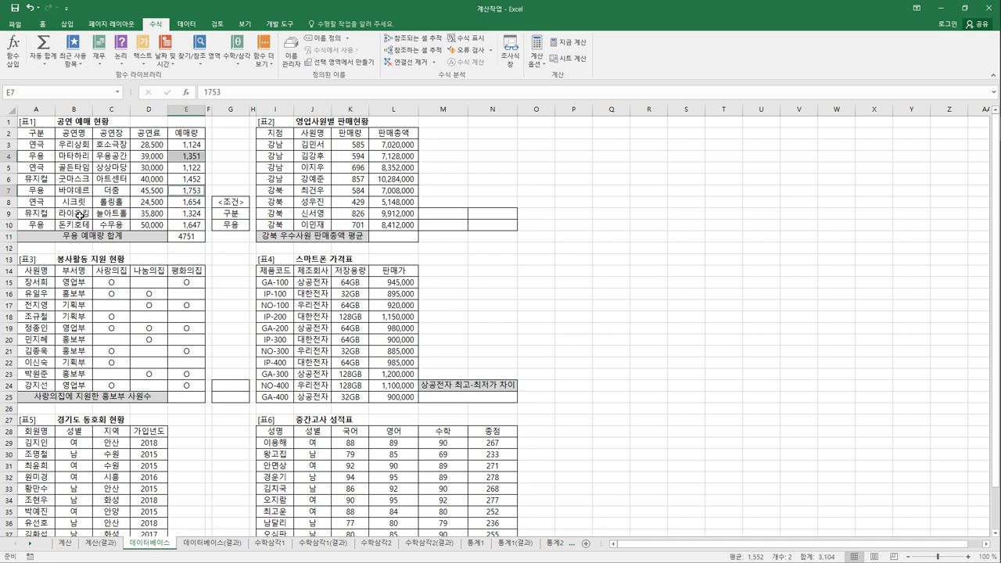
pyautogui.keyDown('ctrl'); pyautogui.click(187, 226); pyautogui.keyUp('ctrl')
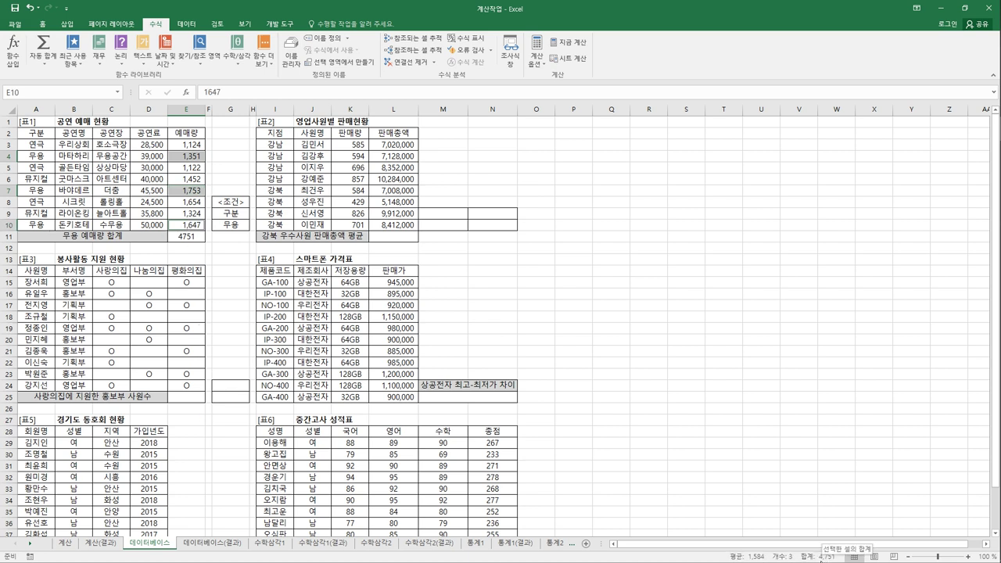
# Step: Append the unit 매 to the DSUM result in E11 by joining &"매" to the end of the formula
pyautogui.click(189, 237)
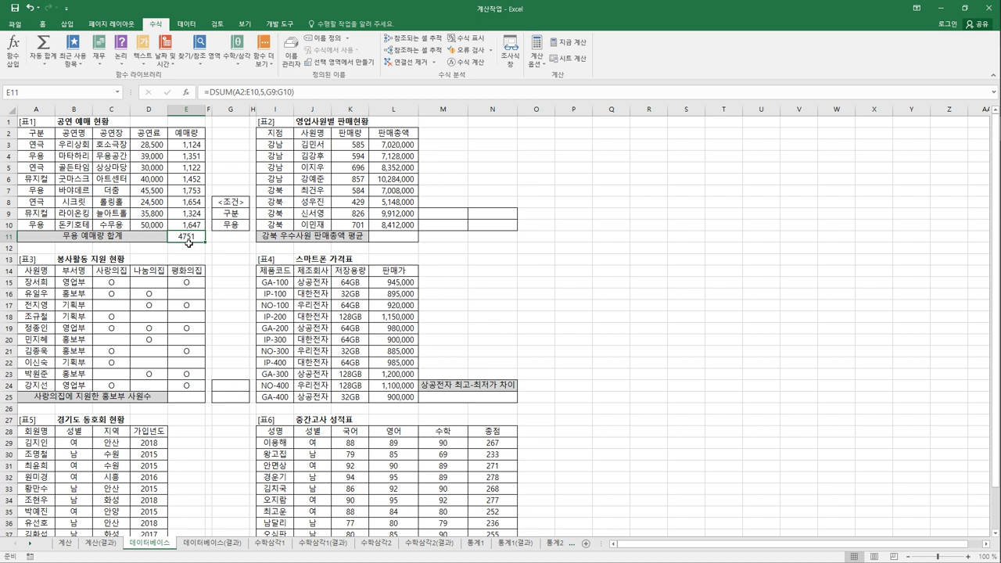
pyautogui.click(305, 94)
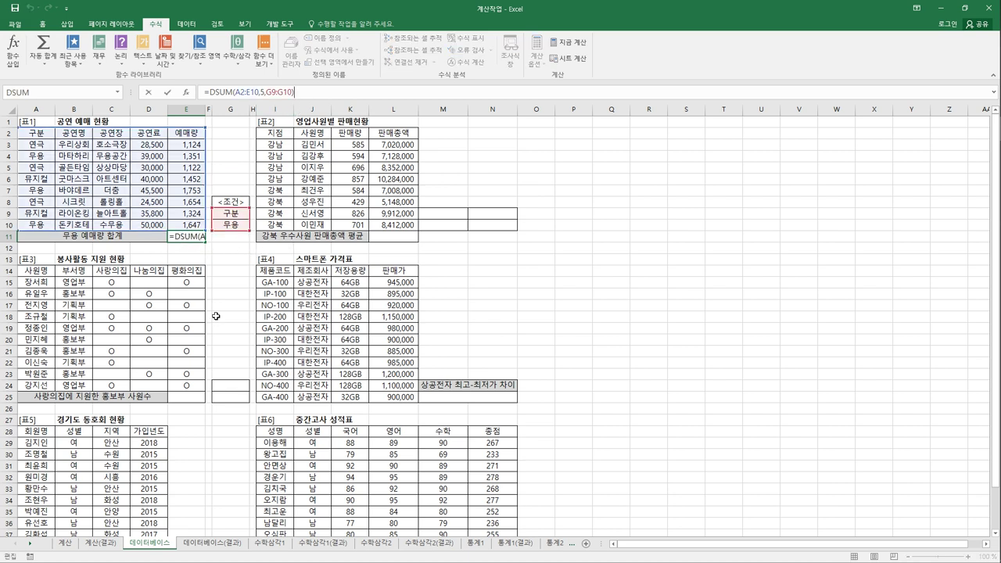
pyautogui.write('매')
pyautogui.press('Return')
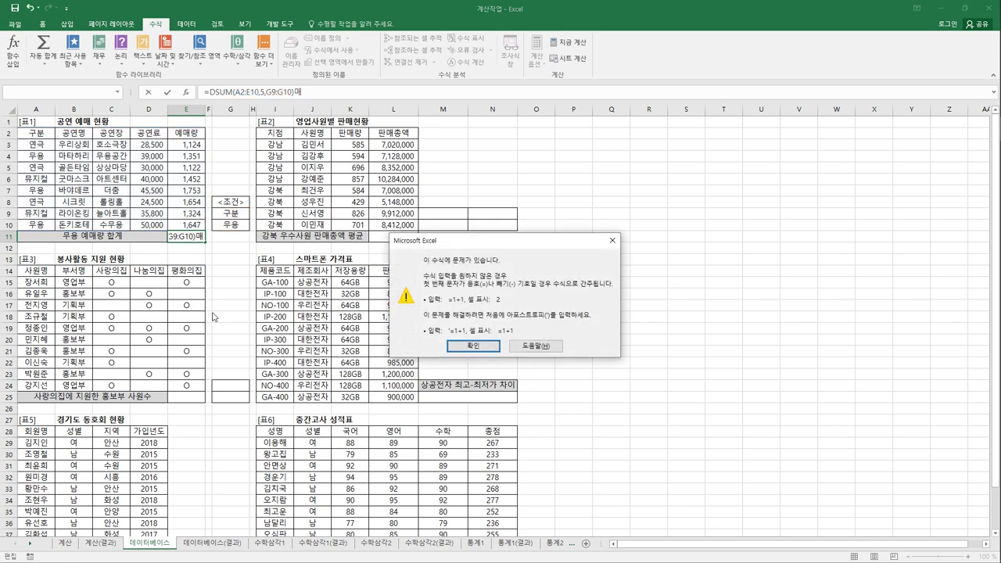
pyautogui.click(479, 346)
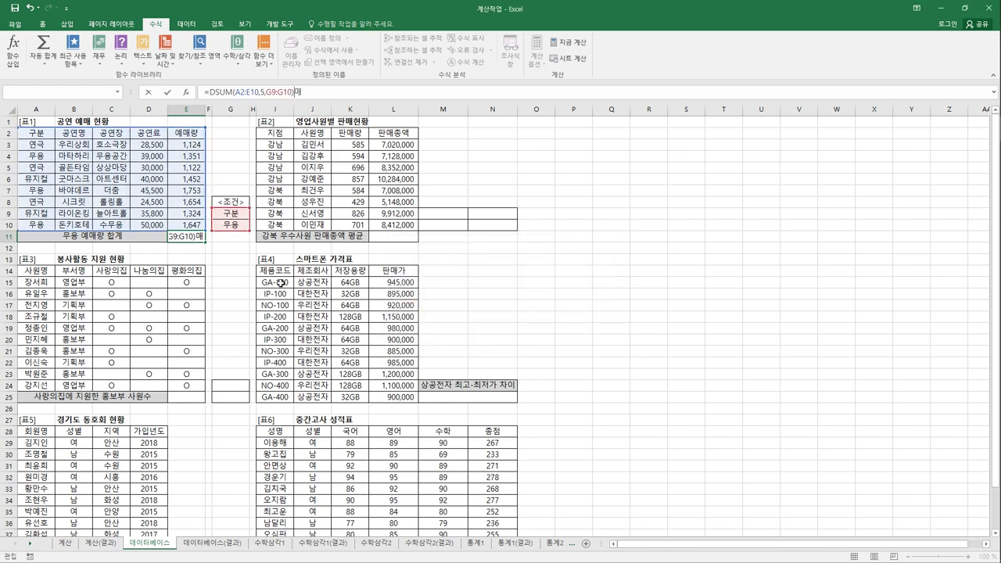
pyautogui.write('"매"')
pyautogui.press('Return')
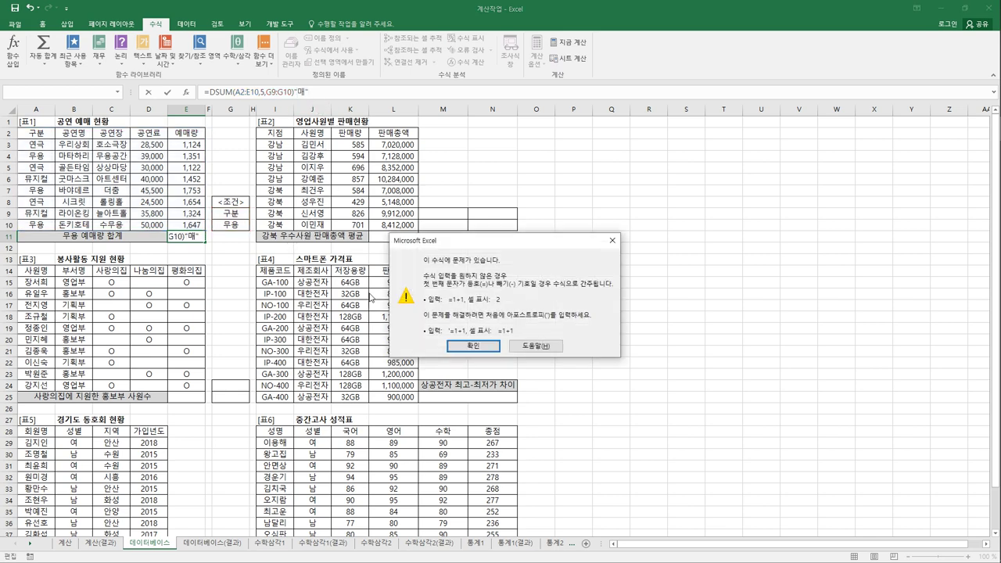
pyautogui.click(473, 345)
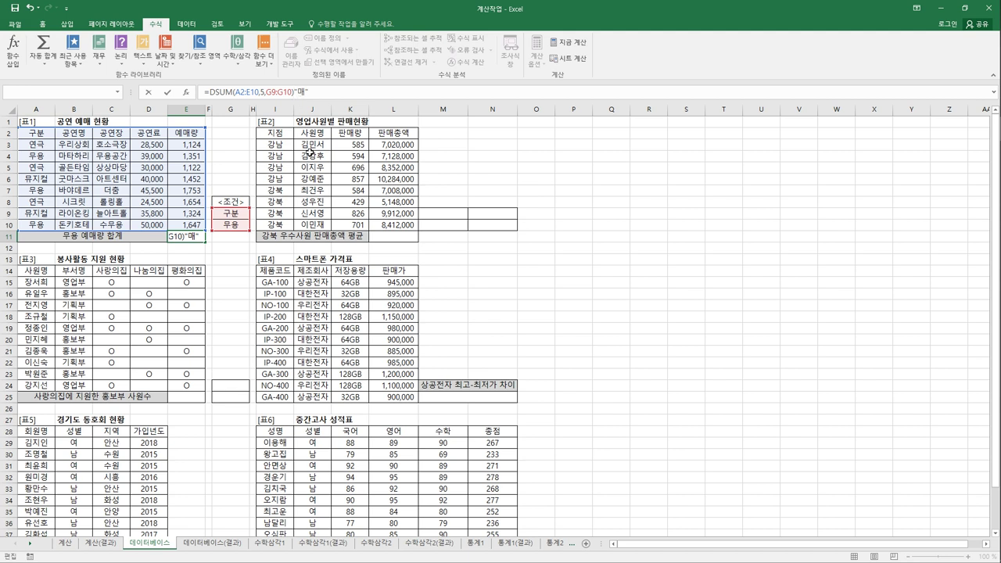
pyautogui.write('&')
pyautogui.press('Return')
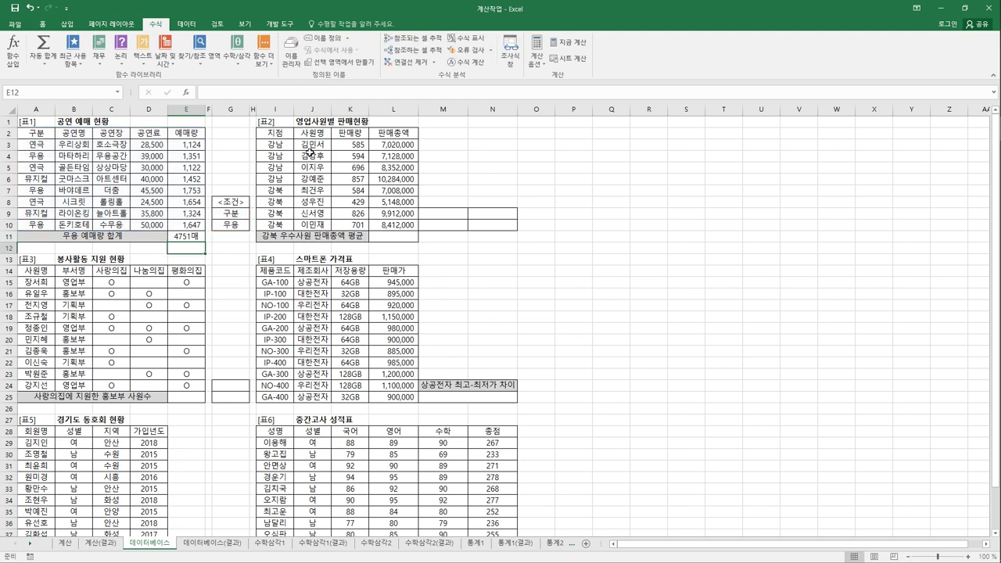
pyautogui.press('Up')
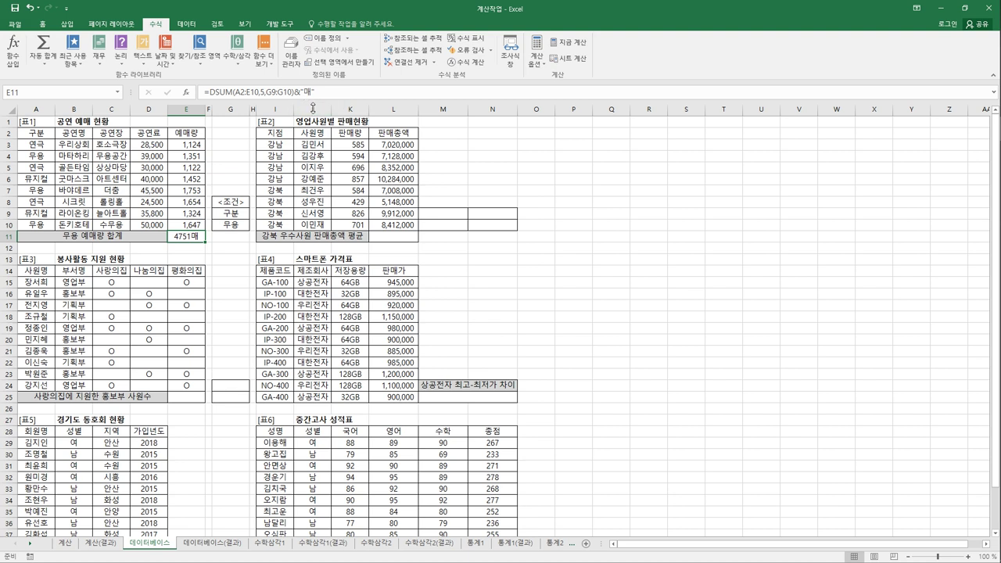
# Step: Copy the heading 지점 and the value 강북 from the 영업사원별 판매현황 table into condition cells M9:M10
pyautogui.click(451, 216)
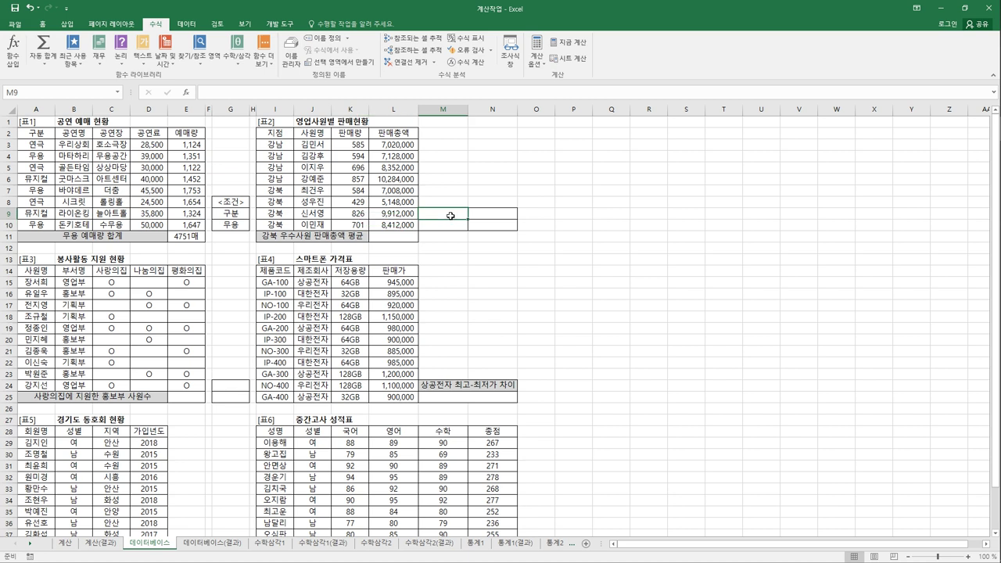
pyautogui.keyDown('ctrl'); pyautogui.click(289, 136); pyautogui.keyUp('ctrl')
pyautogui.click(474, 186)
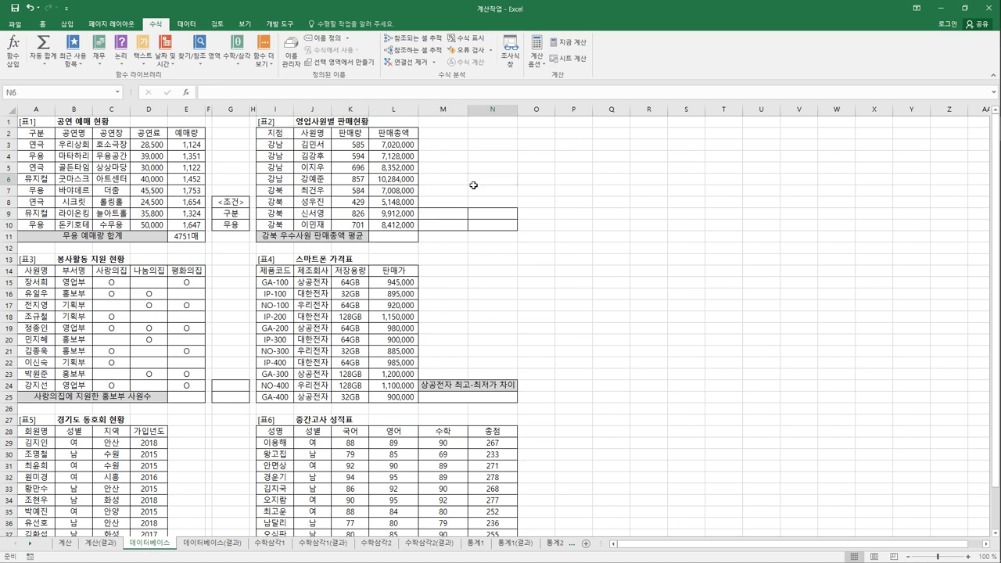
pyautogui.click(271, 139)
pyautogui.keyDown('ctrl'); pyautogui.click(275, 190); pyautogui.keyUp('ctrl')
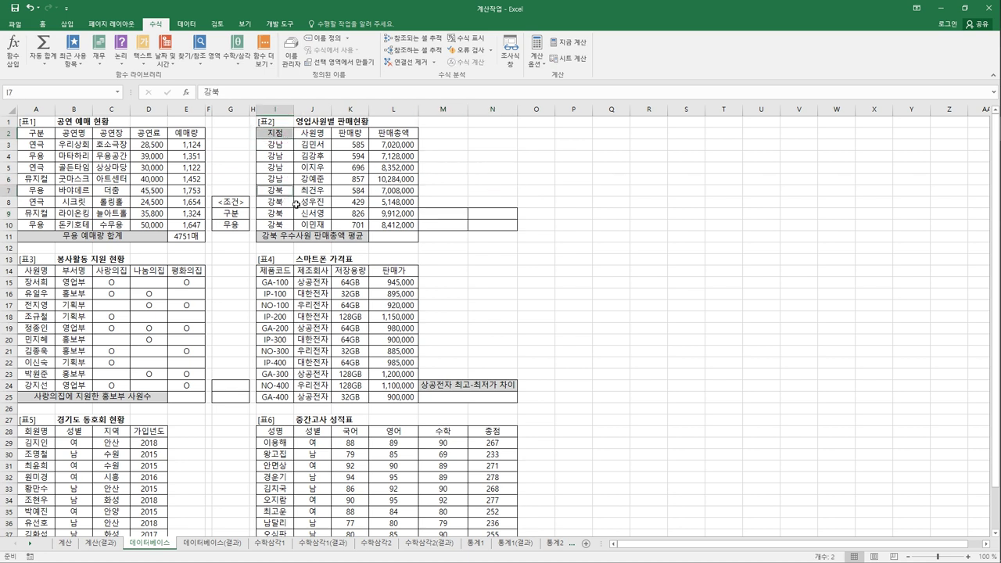
pyautogui.hotkey('ctrl', 'c')
pyautogui.click(452, 216)
pyautogui.hotkey('ctrl', 'v')
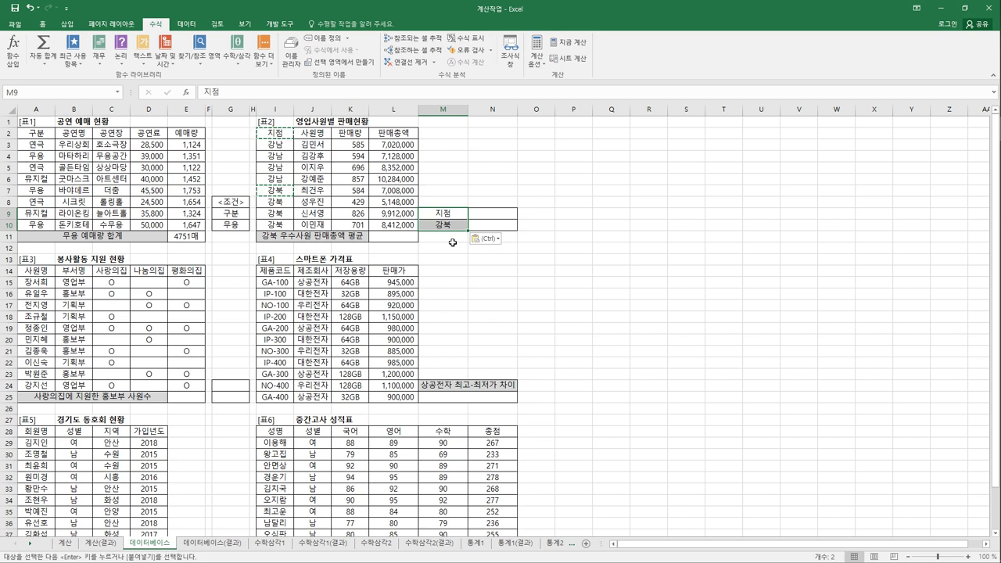
# Step: Copy the heading 판매량 into N9 and enter the condition >=700 below it in N10
pyautogui.click(364, 133)
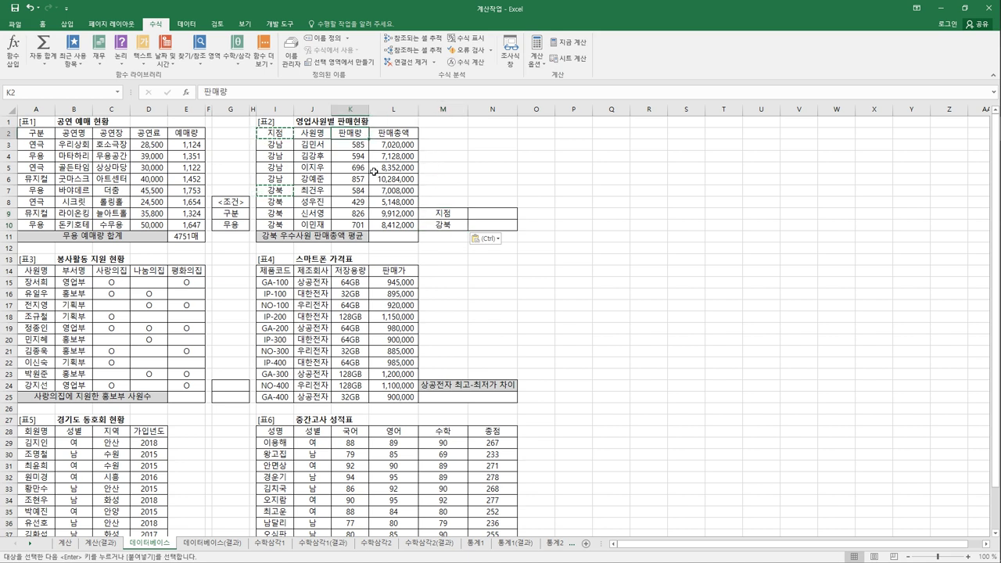
pyautogui.hotkey('ctrl', 'c')
pyautogui.click(492, 215)
pyautogui.hotkey('ctrl', 'v')
pyautogui.press('Down')
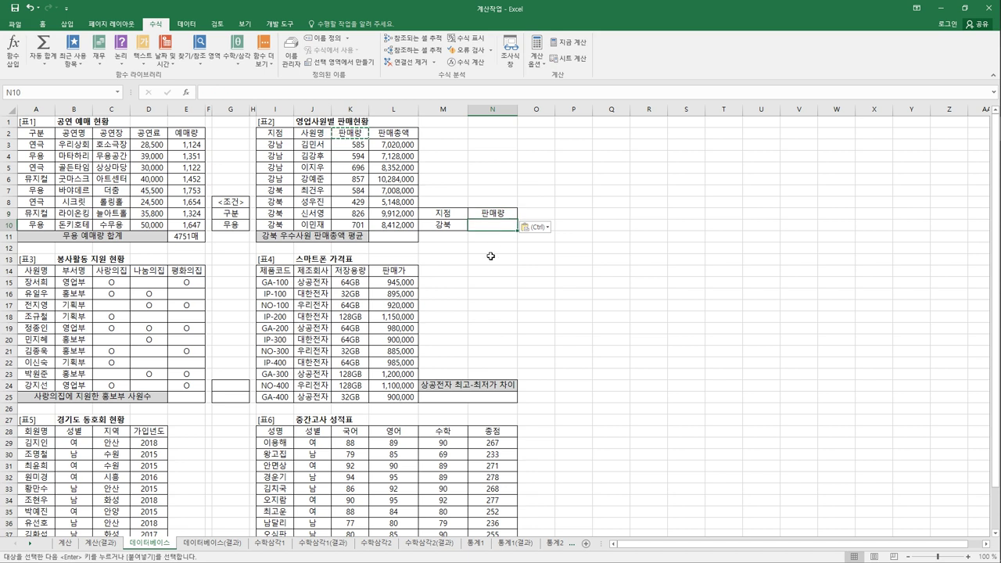
pyautogui.write('>=')
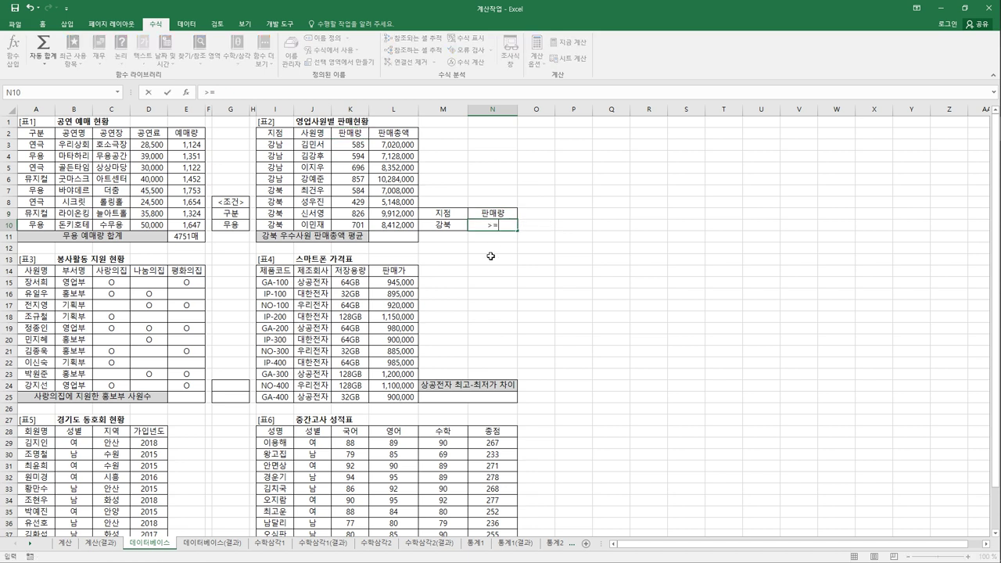
pyautogui.write('700')
pyautogui.press('Right')
# Step: Note the comparison operators in P9:Q10, with >= beside 이상 and <= beside 이하
pyautogui.press('Right')
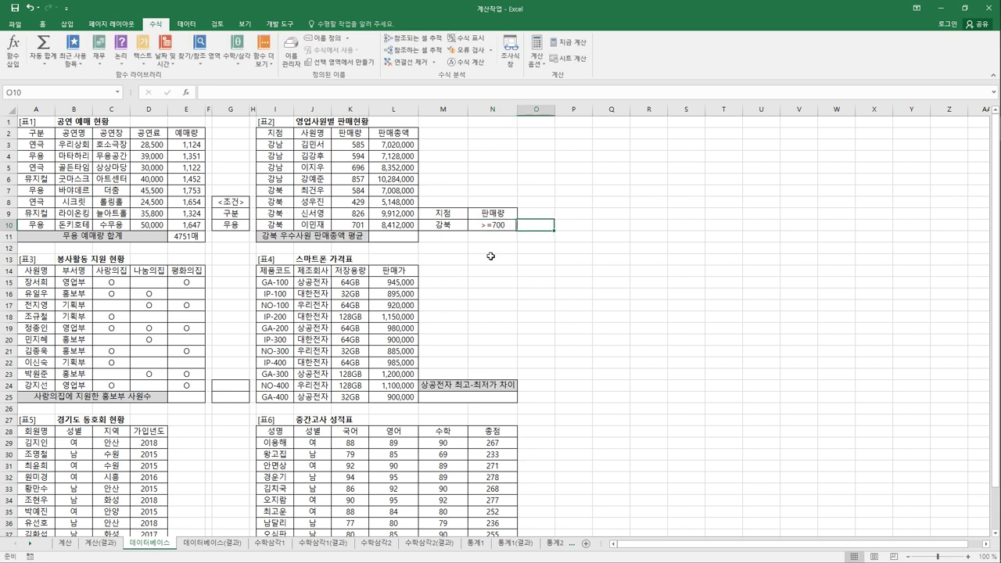
pyautogui.press('Up')
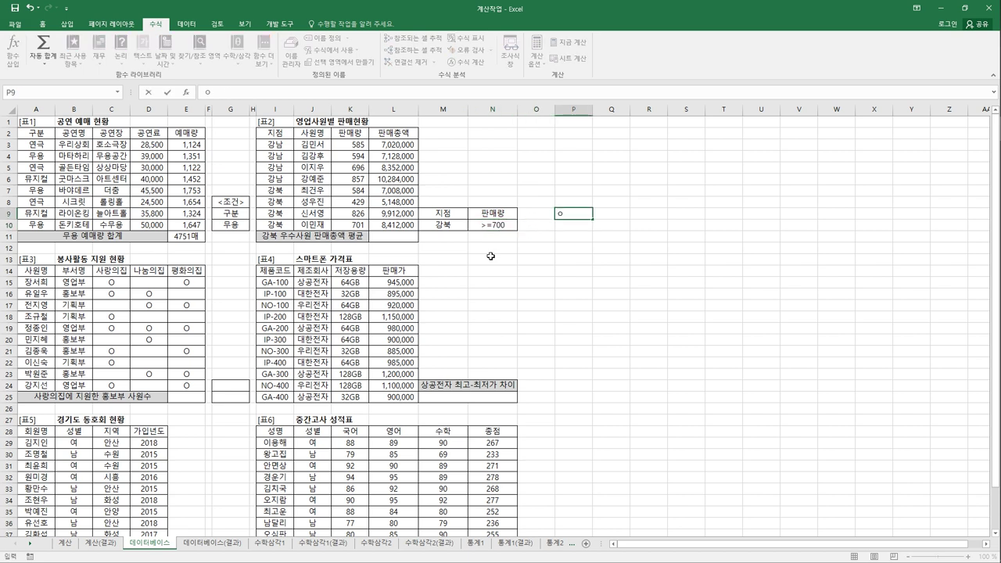
pyautogui.write('이상')
pyautogui.press('Right')
pyautogui.write('>=')
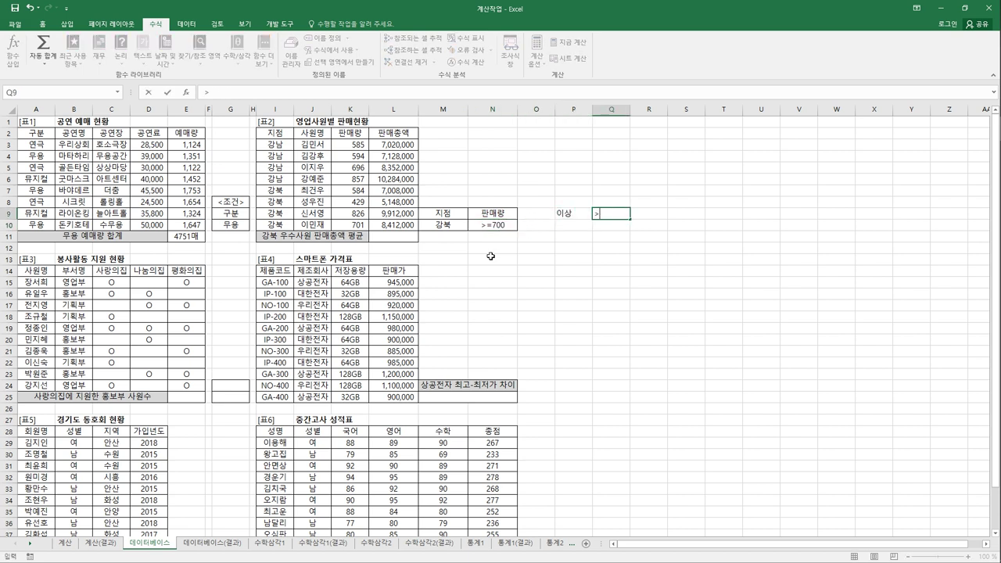
pyautogui.press('Return')
pyautogui.press('Left')
pyautogui.write('이하')
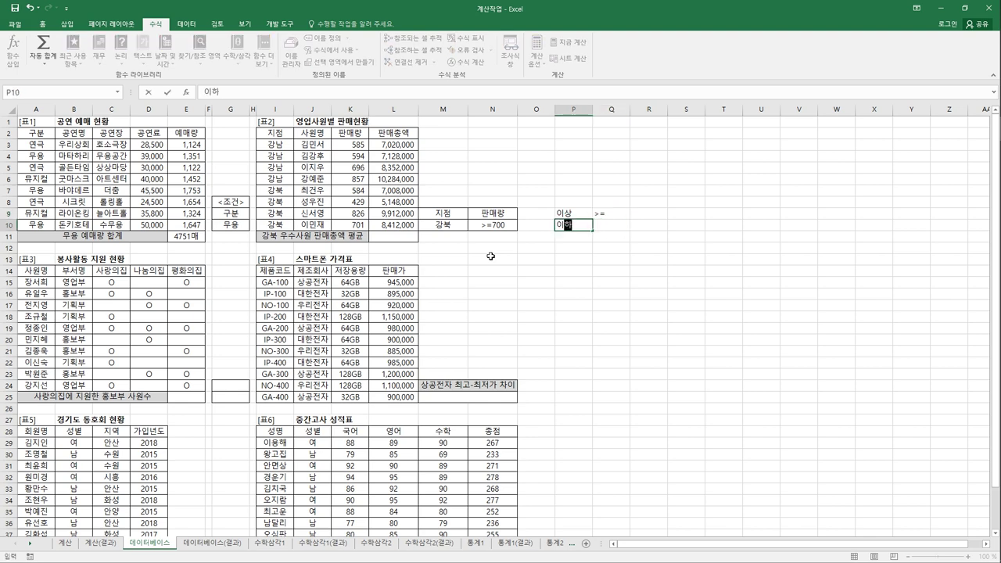
pyautogui.press('Right')
pyautogui.write('<=')
pyautogui.press('Return')
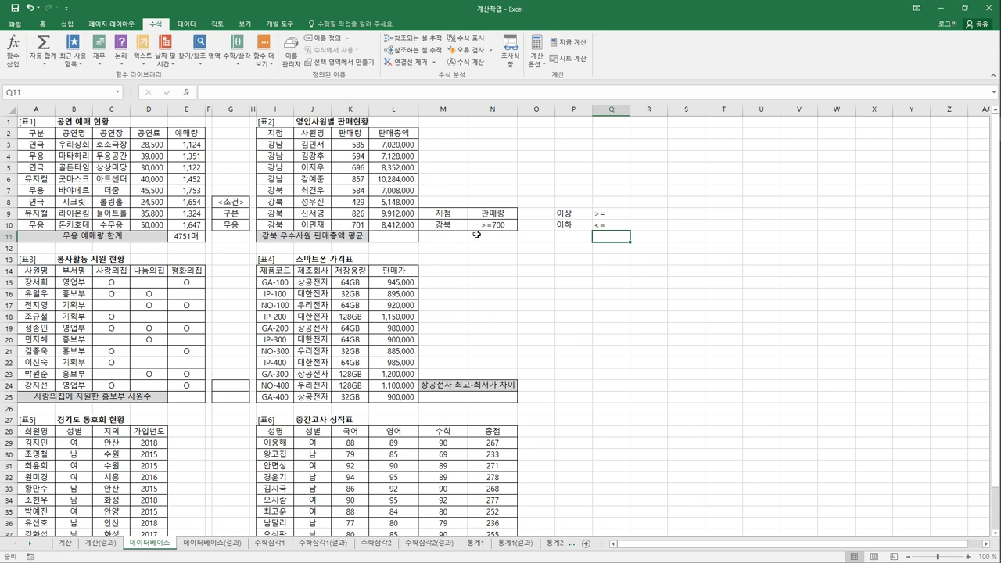
# Step: Calculate the average 판매총액 in L11 with DAVERAGE, using database I2:L10, field 4 and criteria M9:N10
pyautogui.click(478, 227)
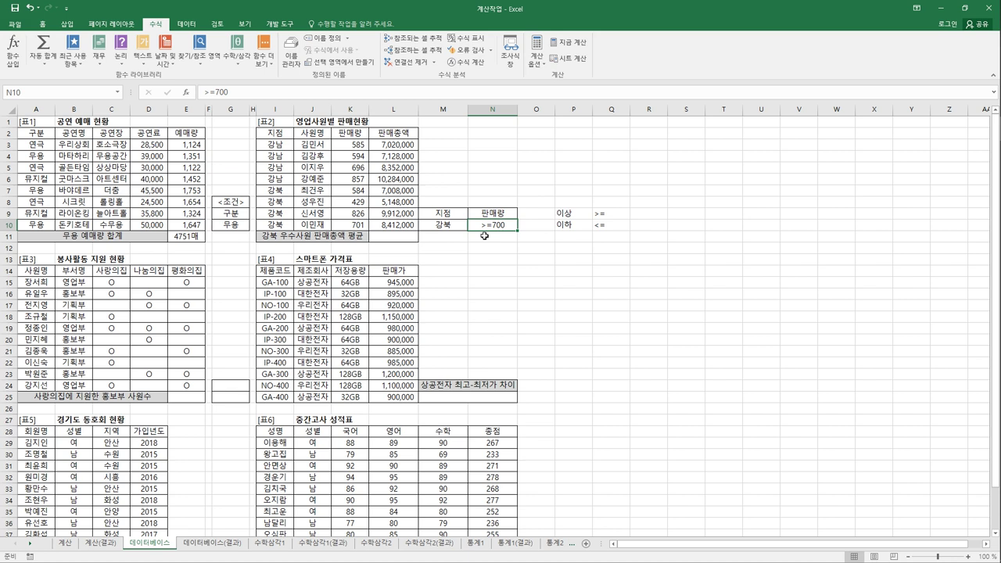
pyautogui.click(399, 237)
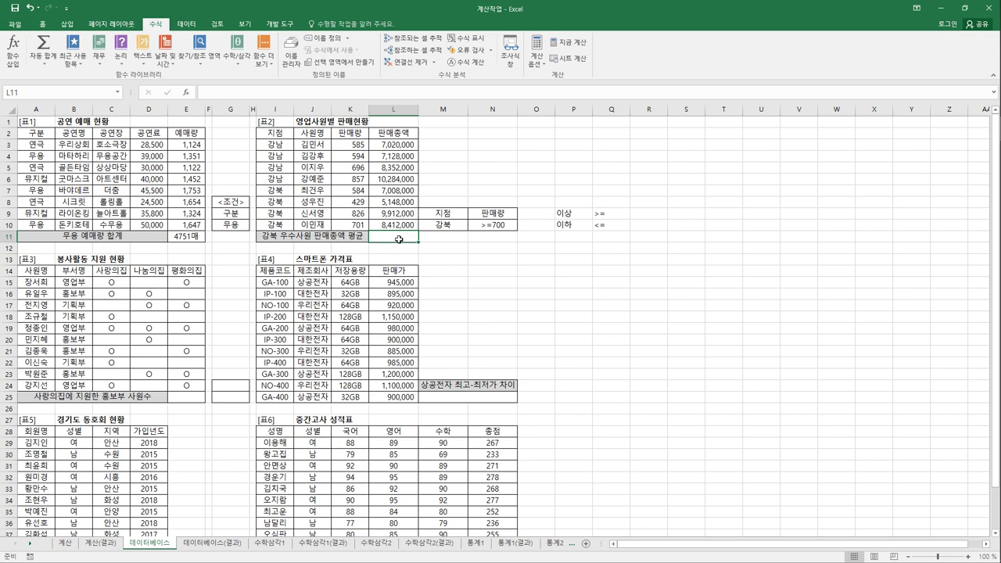
pyautogui.click(187, 92)
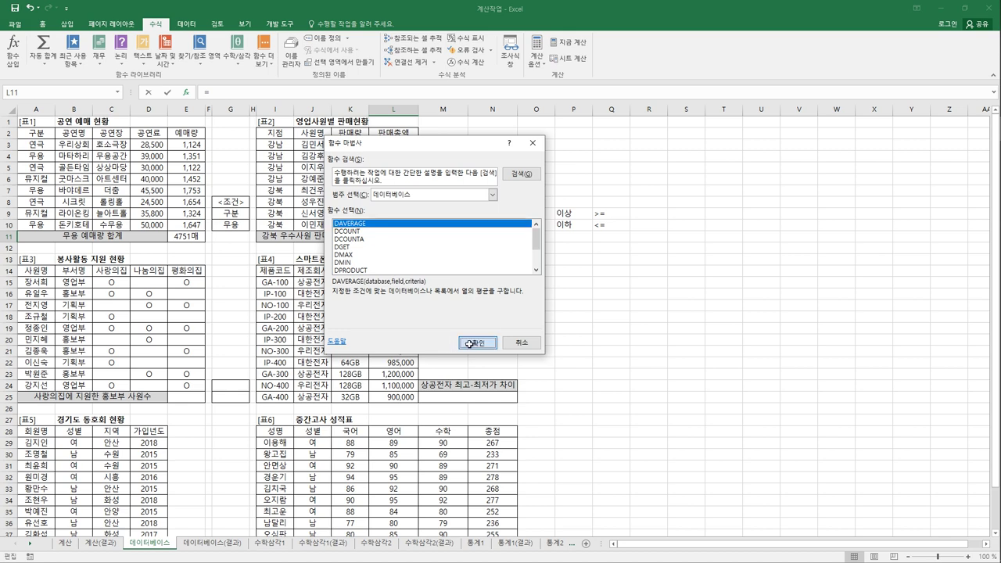
pyautogui.click(469, 344)
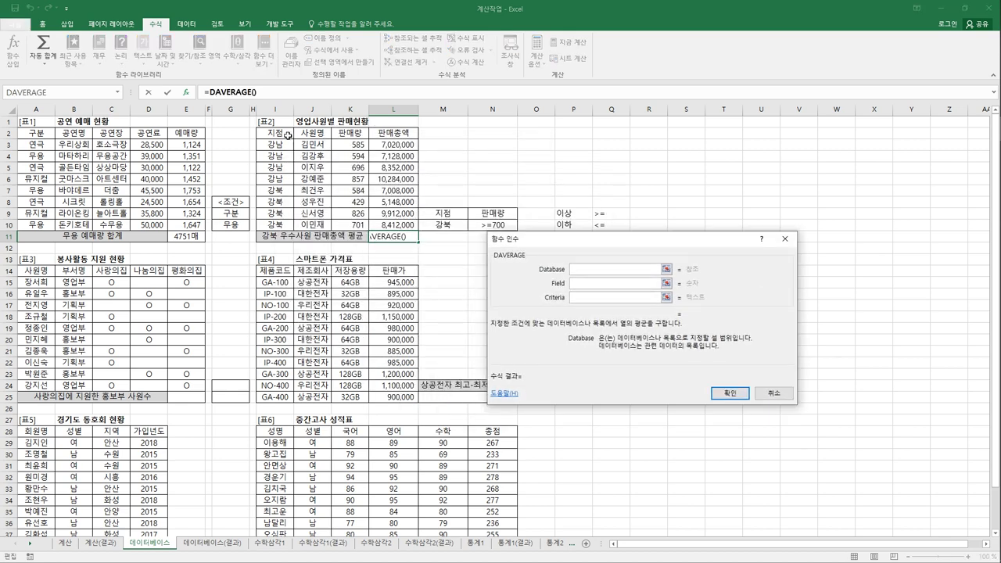
pyautogui.moveTo(287, 135); pyautogui.dragTo(402, 226)
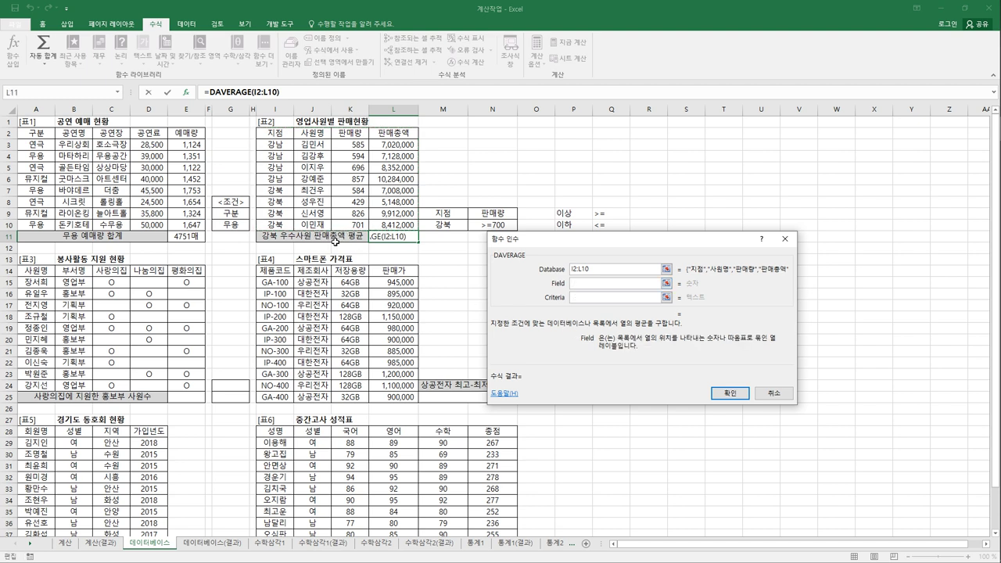
pyautogui.click(397, 138)
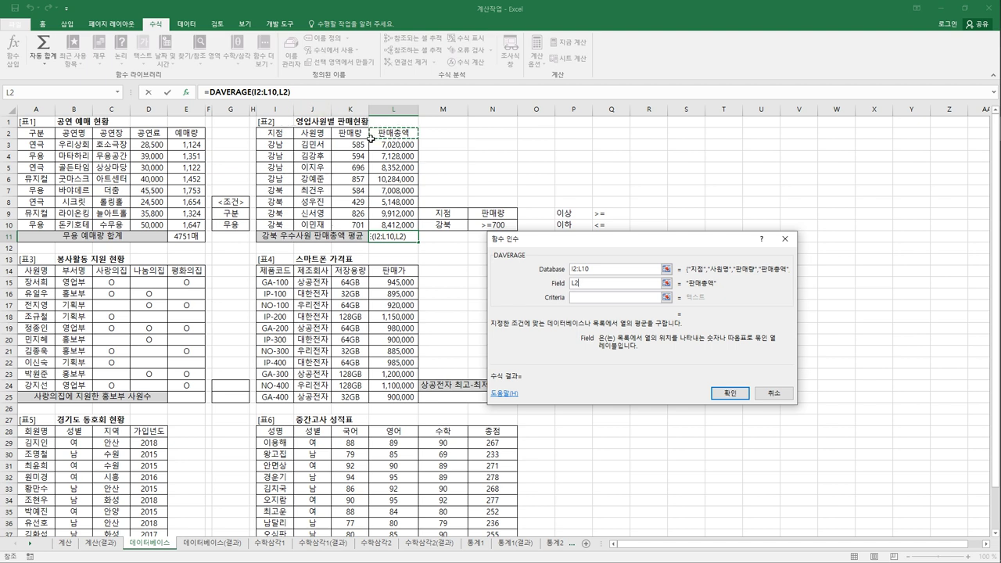
pyautogui.click(555, 286)
pyautogui.write('4')
pyautogui.press('Tab')
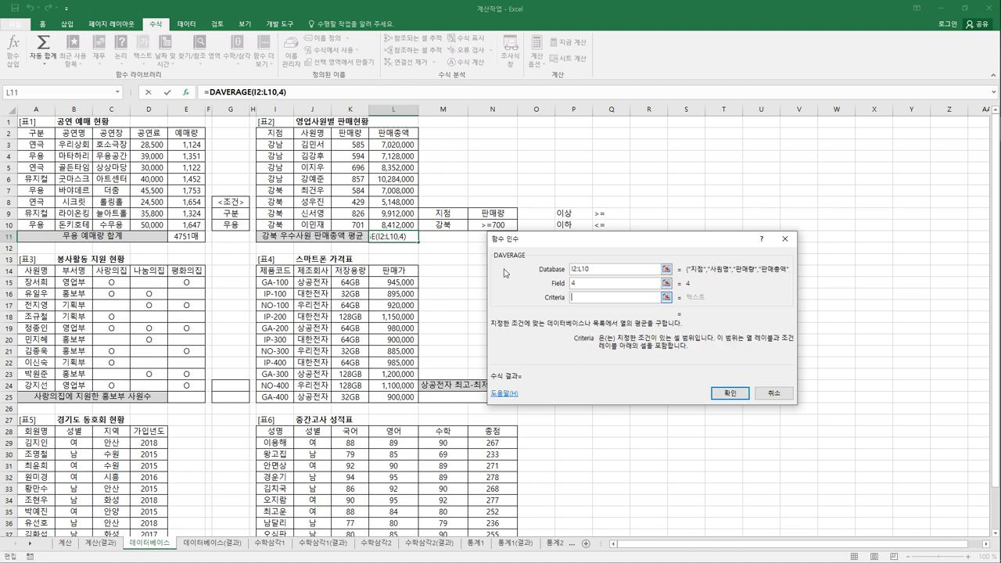
pyautogui.moveTo(457, 215); pyautogui.dragTo(482, 227)
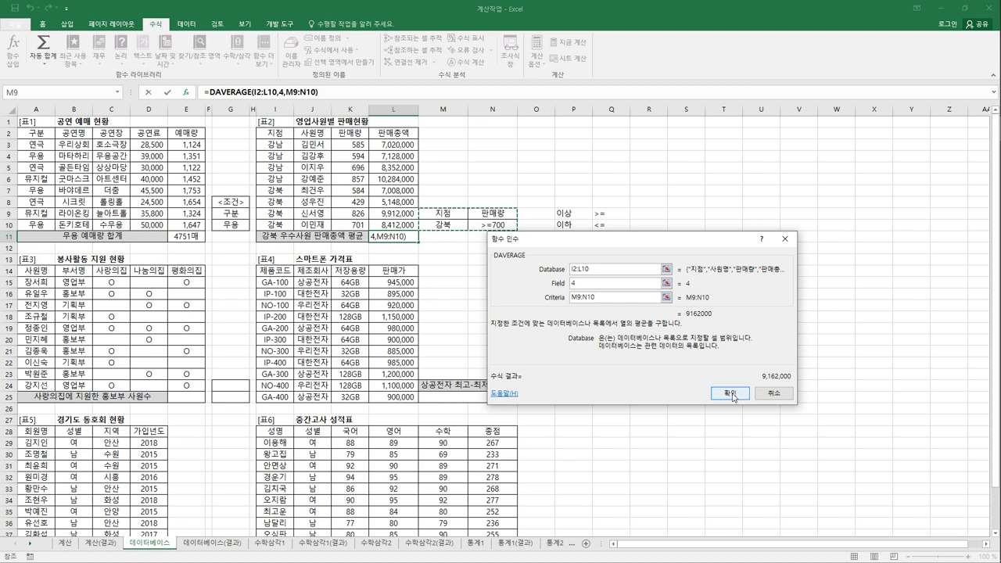
pyautogui.click(731, 393)
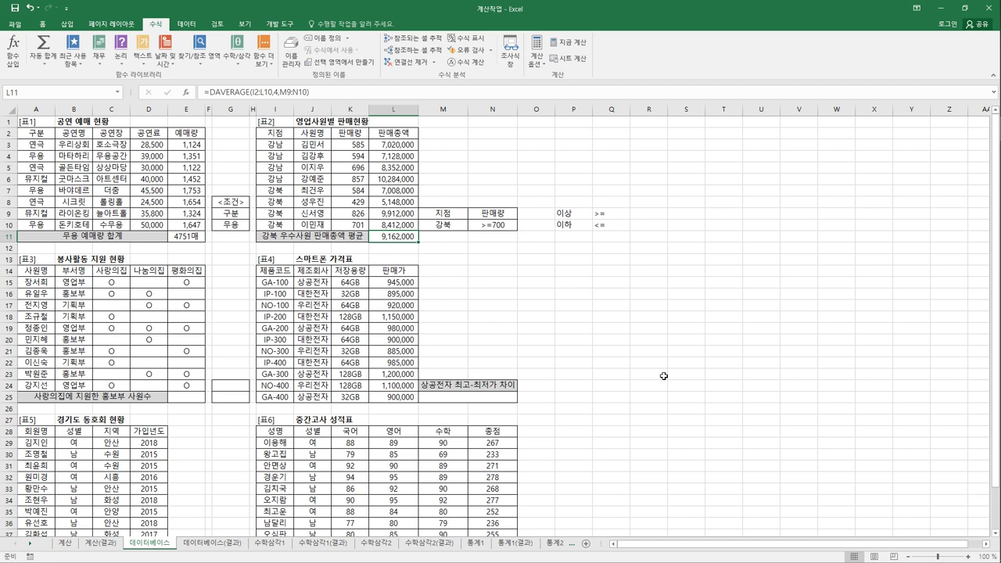
# Step: Copy the heading 부서명 and the value 홍보부 from the 봉사활동 지원 현황 table into condition cells G24:G25
pyautogui.click(186, 400)
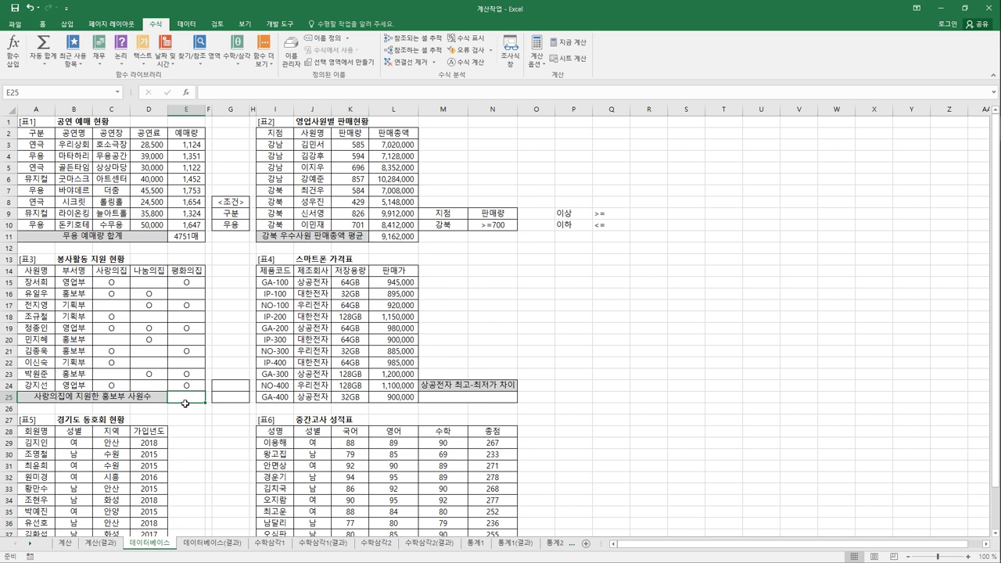
pyautogui.click(81, 276)
pyautogui.keyDown('ctrl'); pyautogui.click(77, 296); pyautogui.keyUp('ctrl')
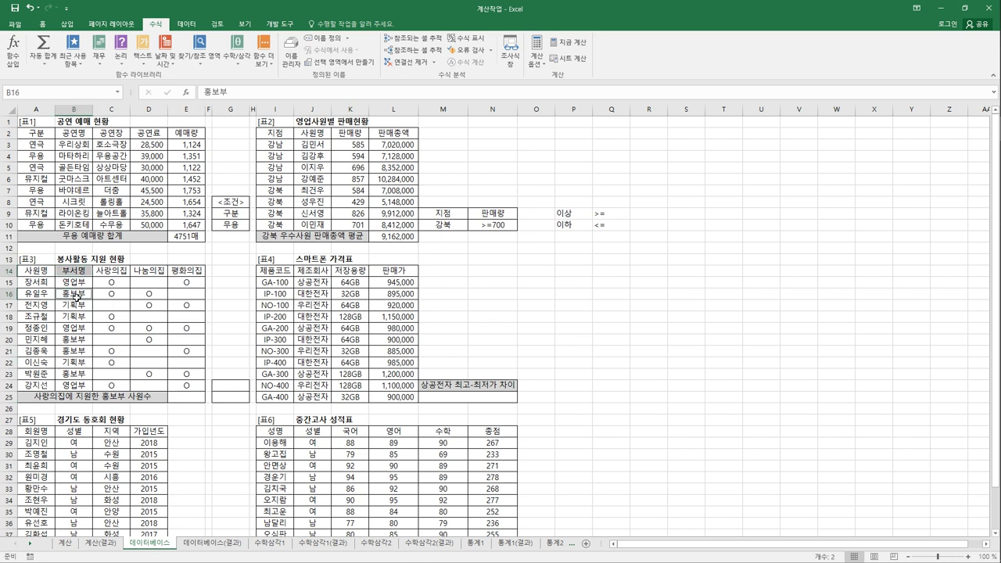
pyautogui.hotkey('ctrl', 'c')
pyautogui.click(219, 385)
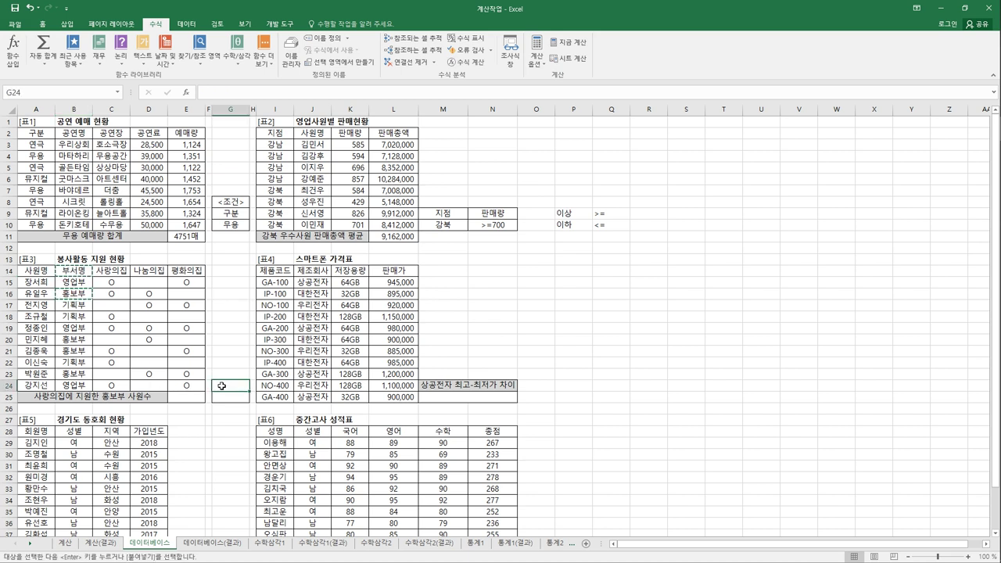
pyautogui.hotkey('ctrl', 'v')
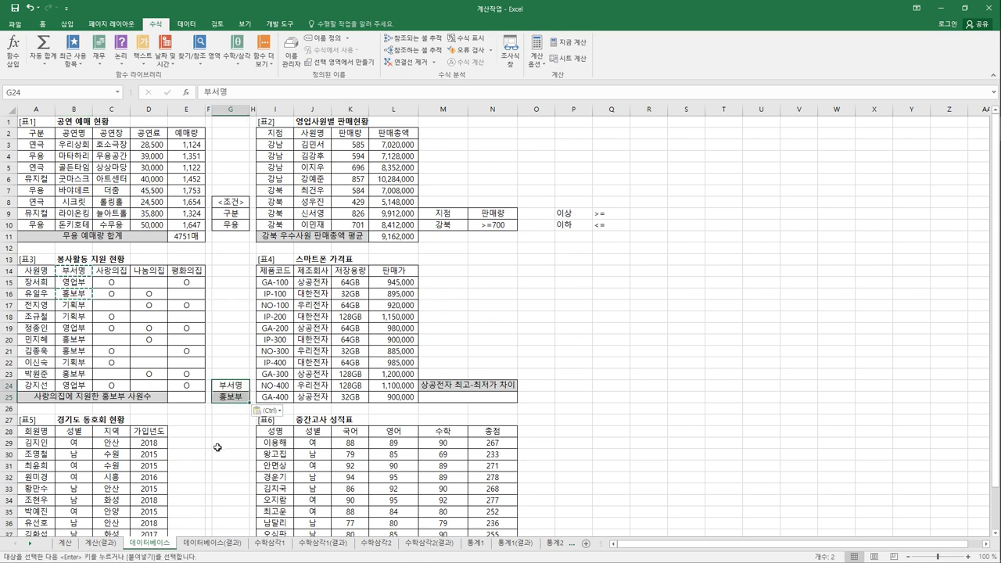
# Step: Insert the database function DCOUNTA in E25 for counting the 홍보부 staff who applied to 사랑의집
pyautogui.click(197, 397)
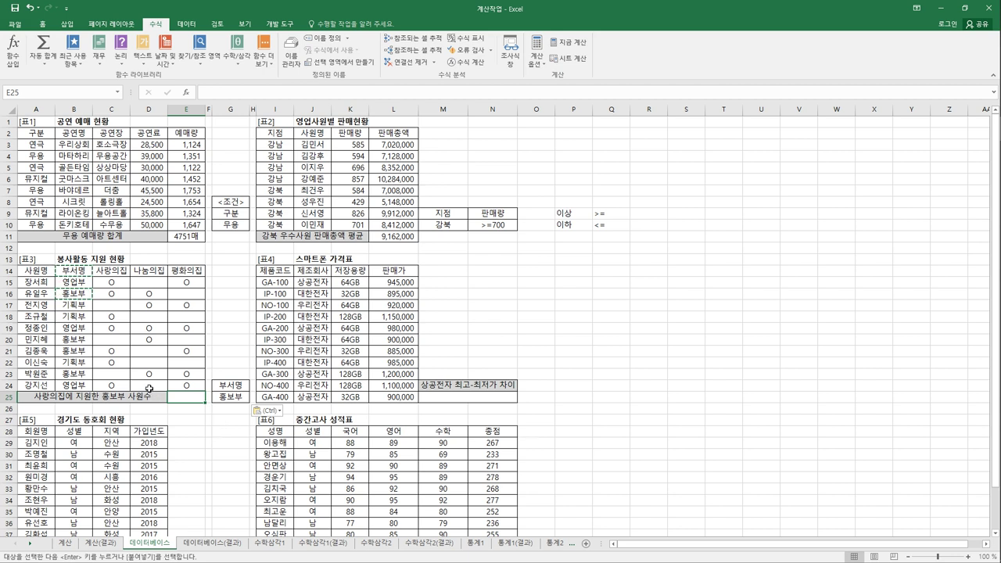
pyautogui.click(68, 357)
pyautogui.click(110, 354)
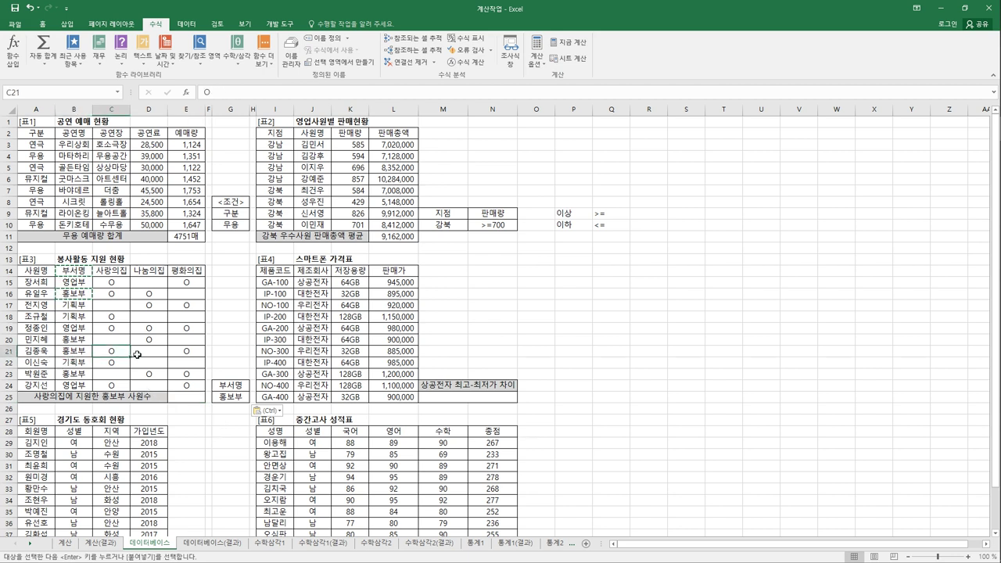
pyautogui.click(200, 400)
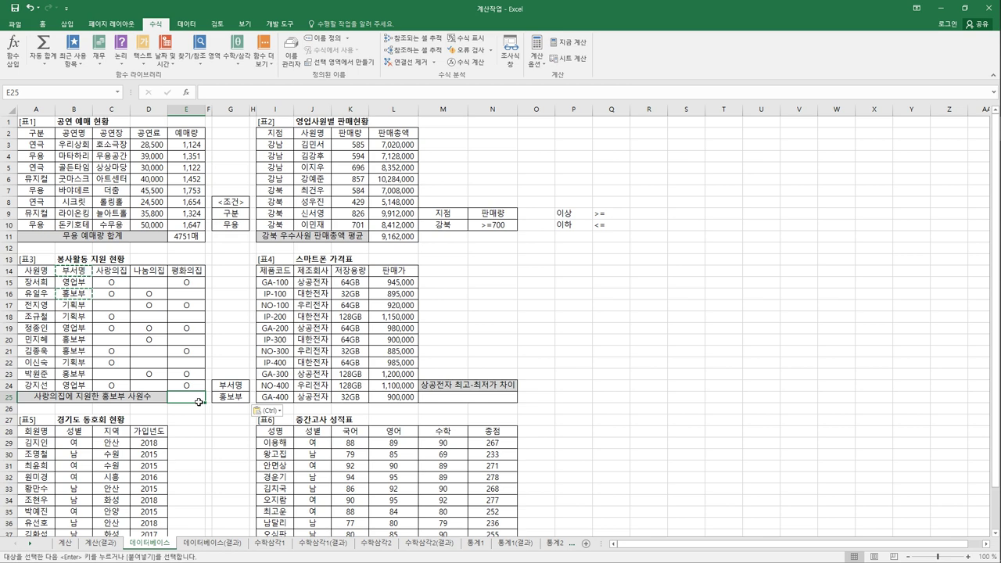
pyautogui.click(13, 49)
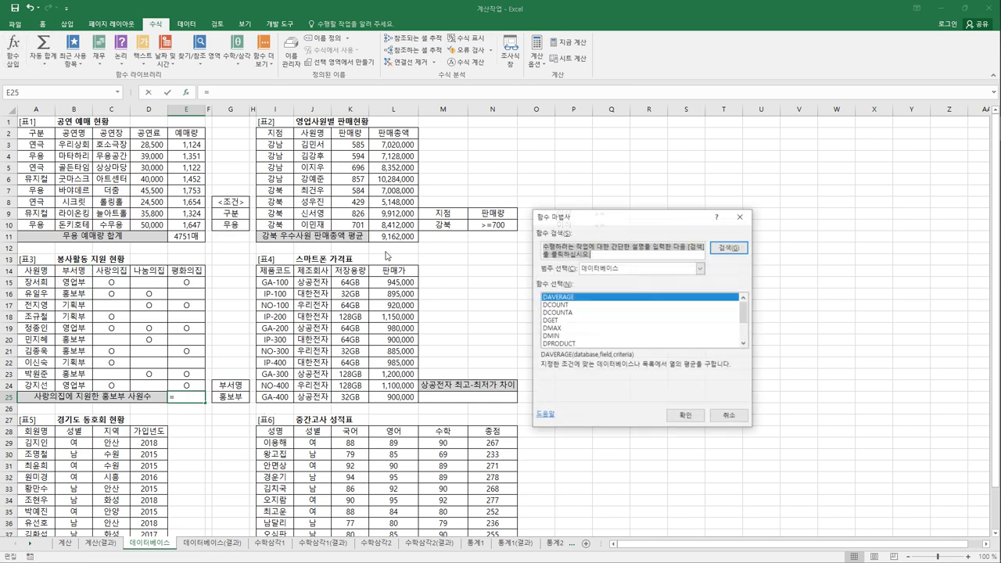
pyautogui.click(612, 313)
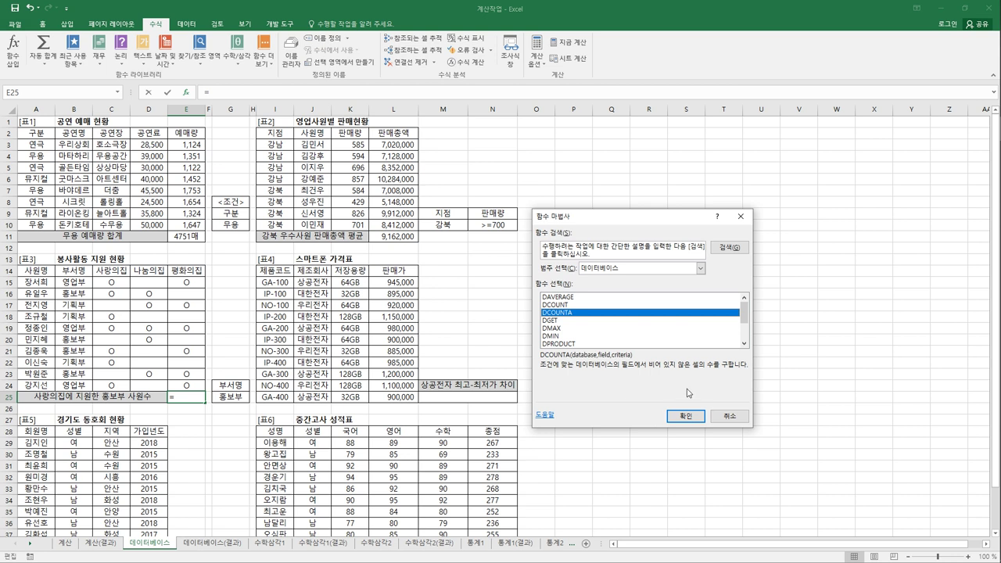
pyautogui.click(547, 305)
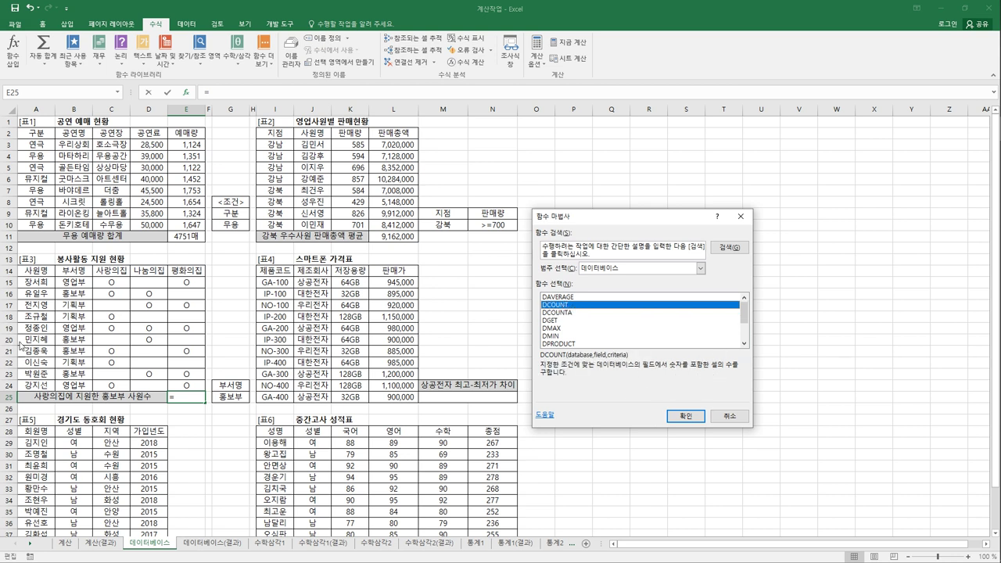
pyautogui.click(580, 313)
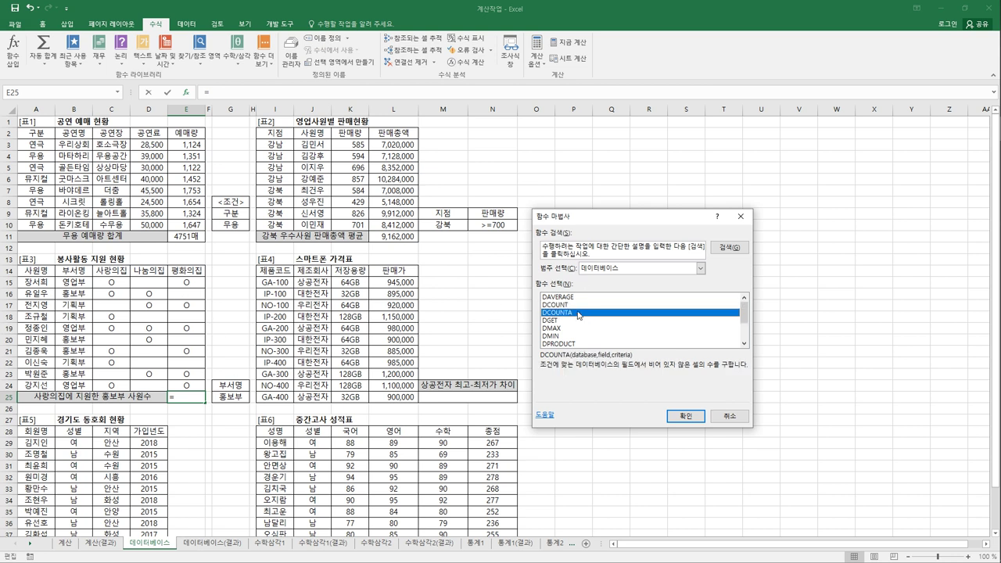
pyautogui.click(685, 415)
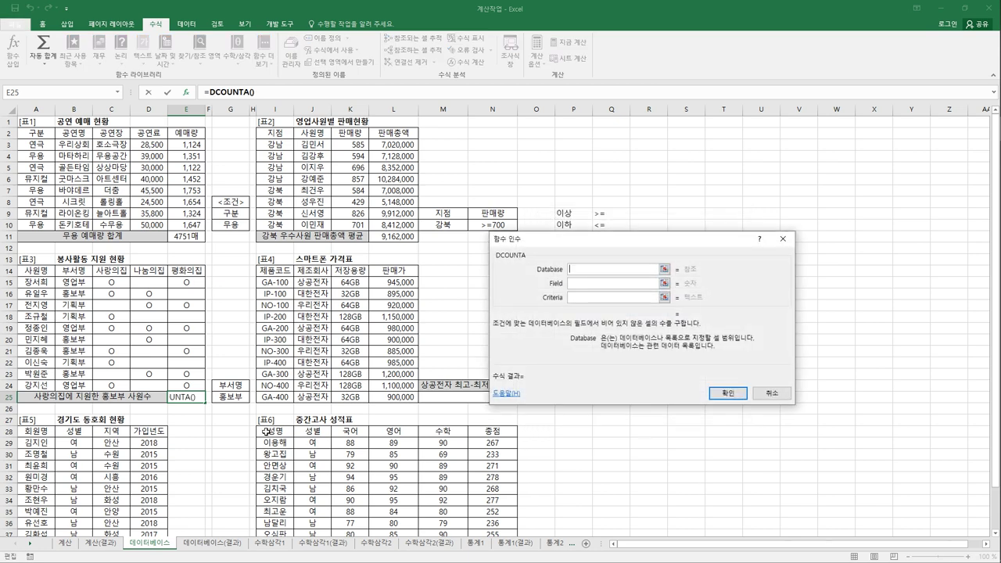
# Step: Complete the DCOUNTA formula in E25 with database A14:E24, field 3 and criteria G24:G25
pyautogui.moveTo(34, 274); pyautogui.dragTo(200, 392)
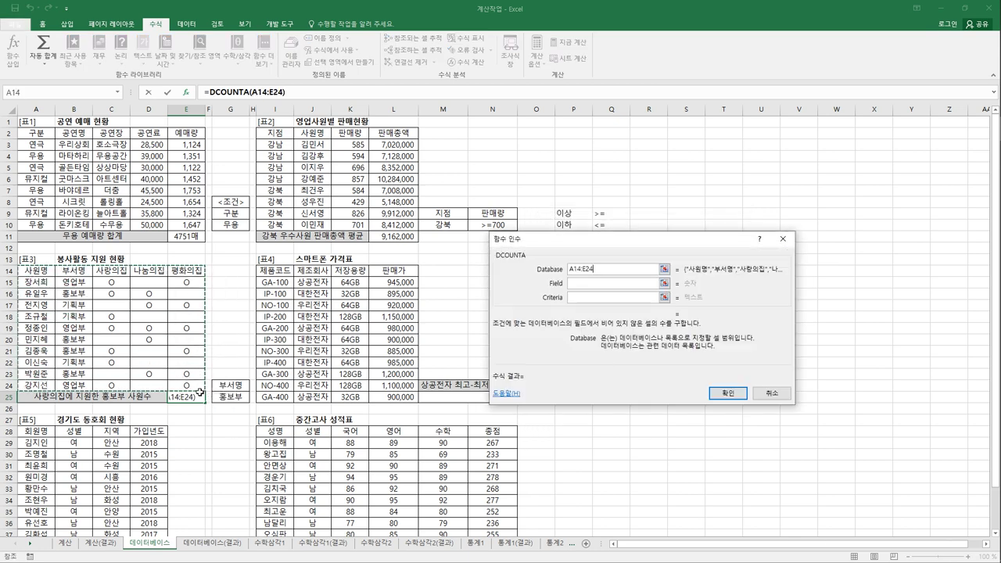
pyautogui.click(599, 283)
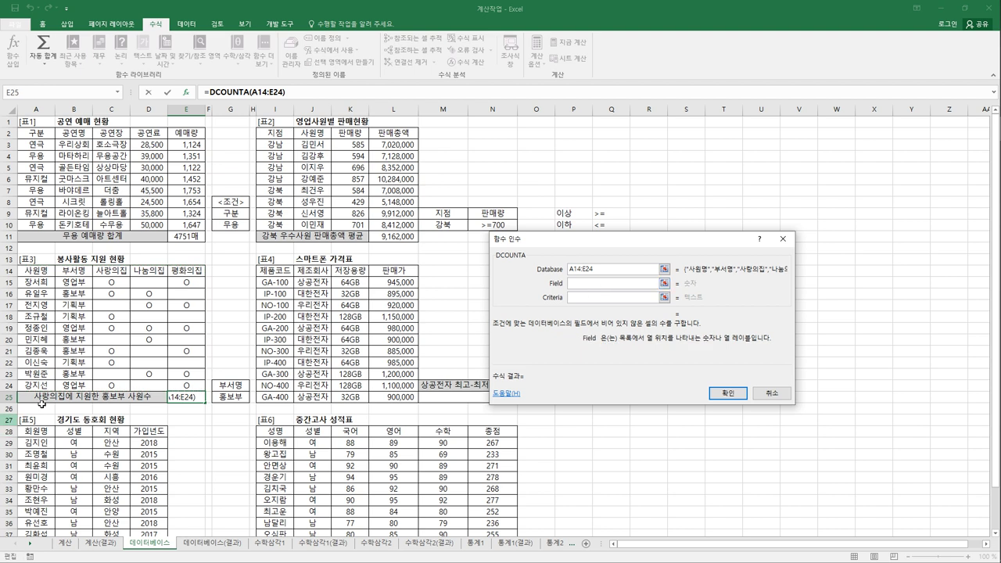
pyautogui.click(109, 272)
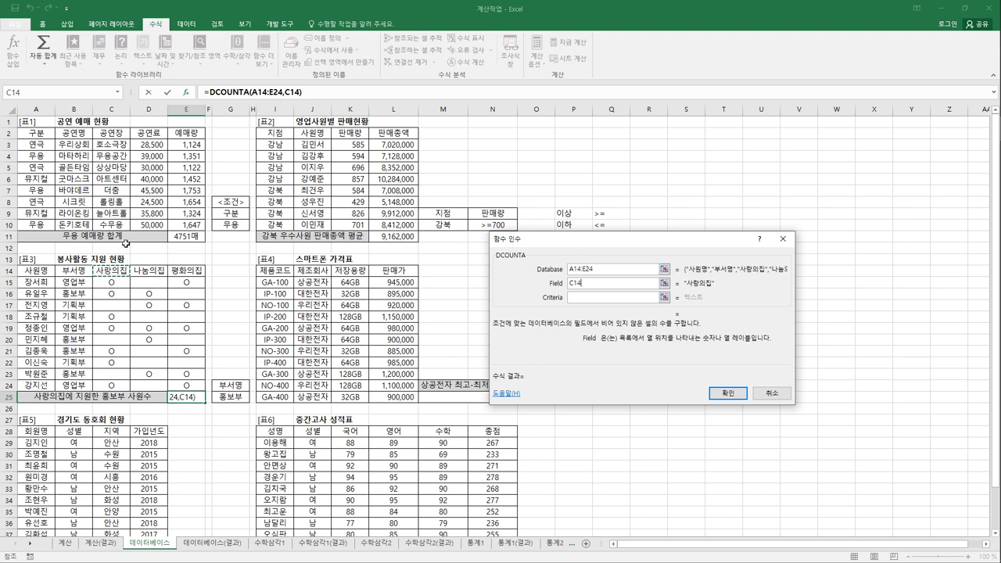
pyautogui.doubleClick(622, 284)
pyautogui.write('3')
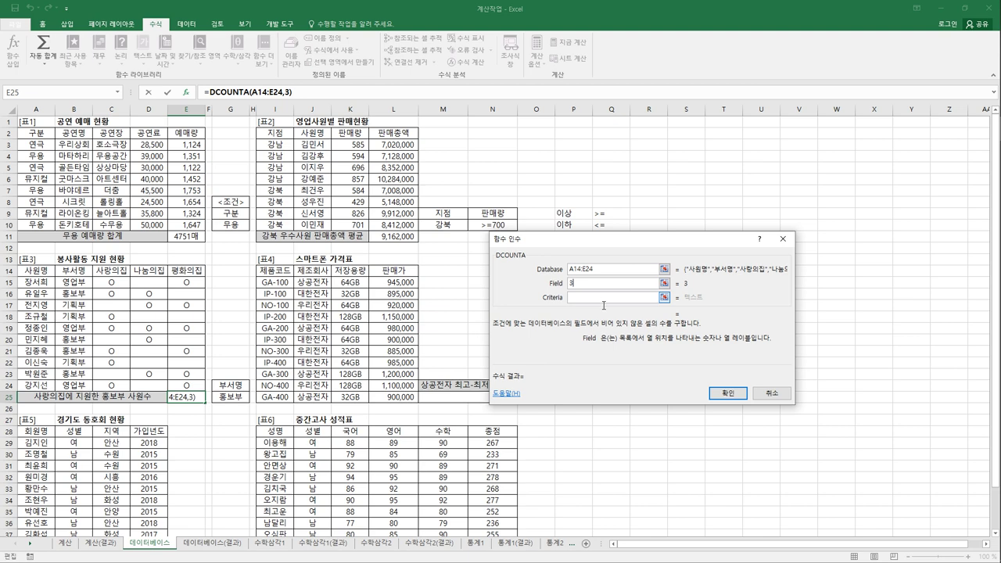
pyautogui.click(604, 303)
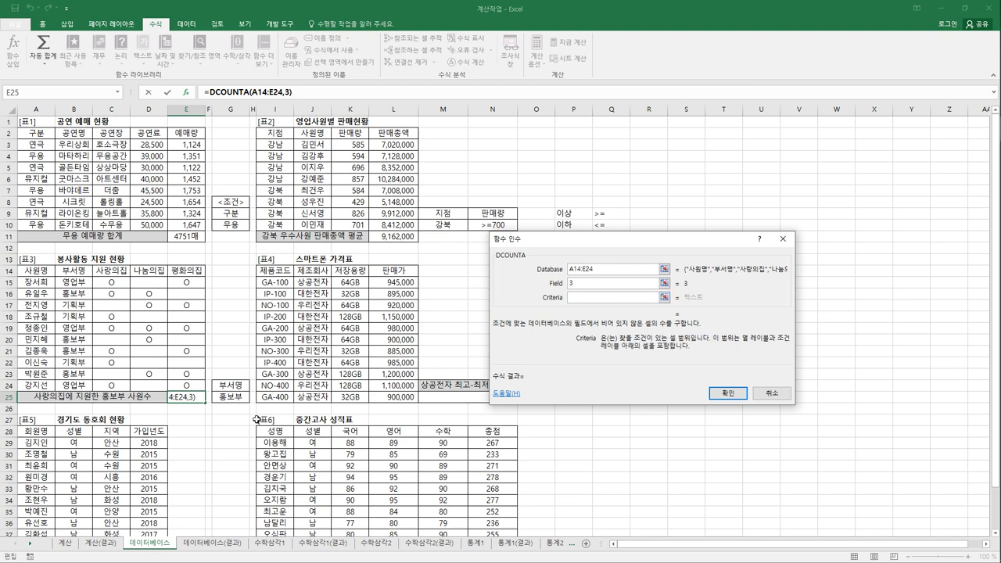
pyautogui.moveTo(235, 389); pyautogui.dragTo(239, 402)
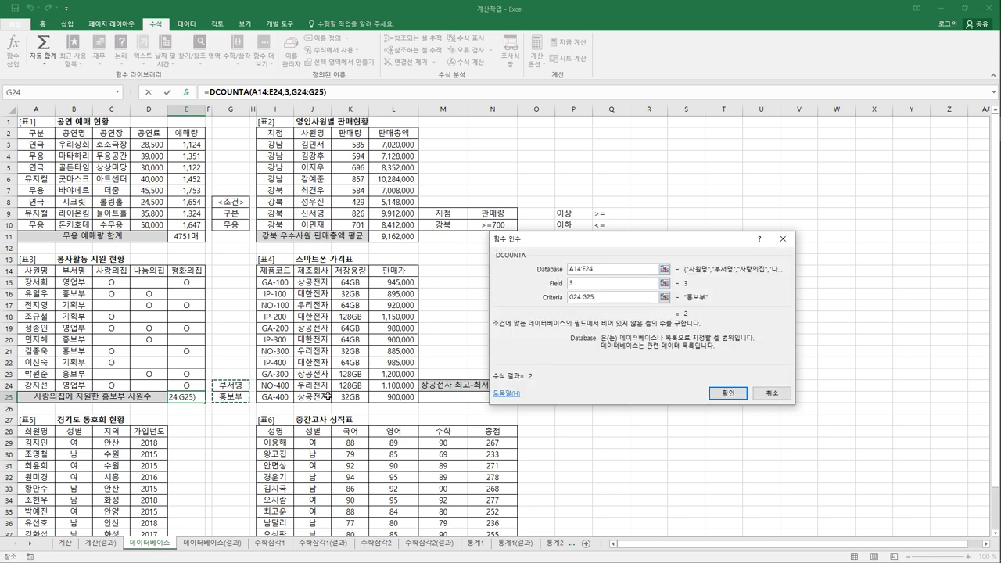
pyautogui.click(728, 393)
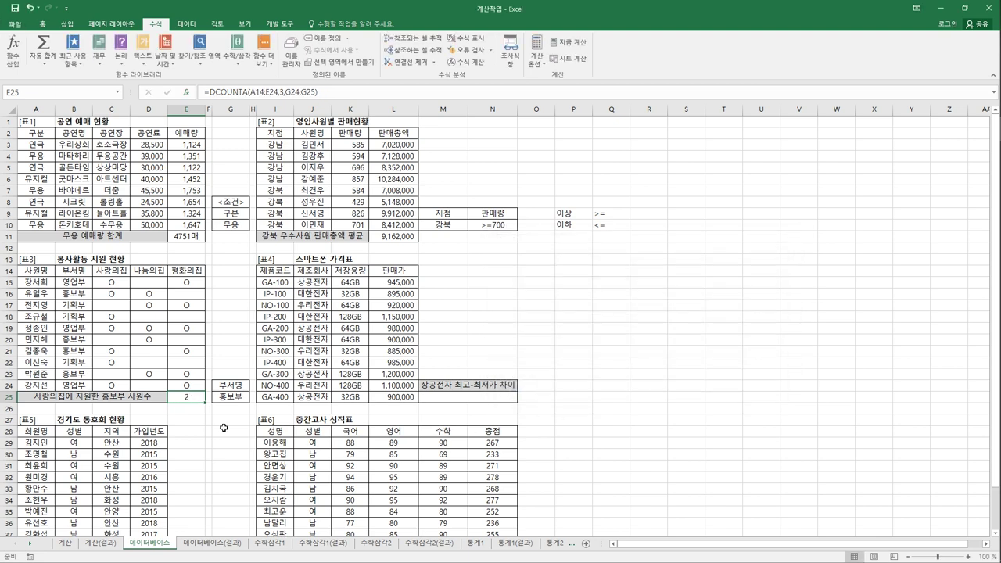
# Step: Append the unit 명 to the DCOUNTA result in E25 by joining &"명" to the end of the formula
pyautogui.click(116, 297)
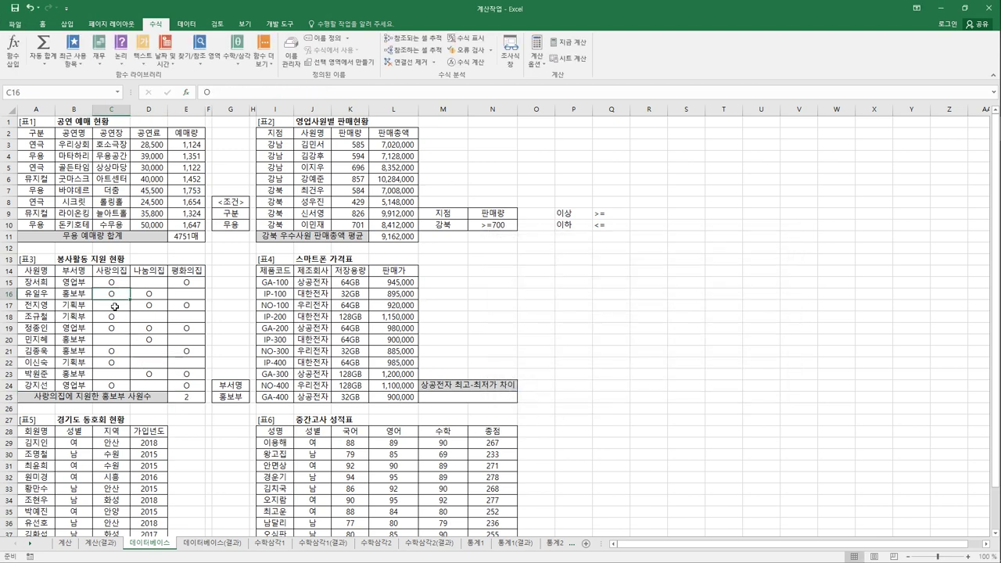
pyautogui.keyDown('ctrl'); pyautogui.click(116, 357); pyautogui.keyUp('ctrl')
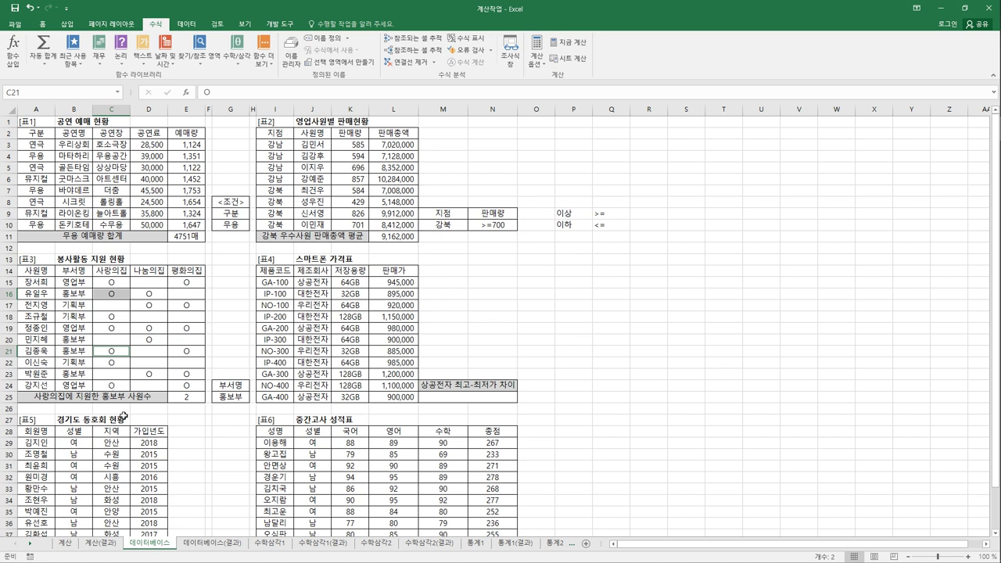
pyautogui.click(191, 399)
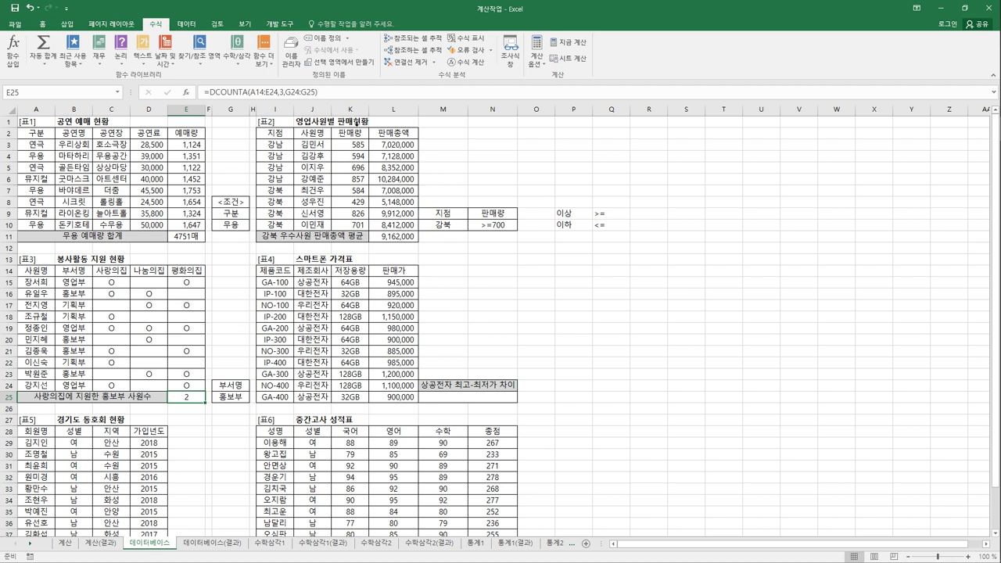
pyautogui.click(354, 94)
pyautogui.write('"')
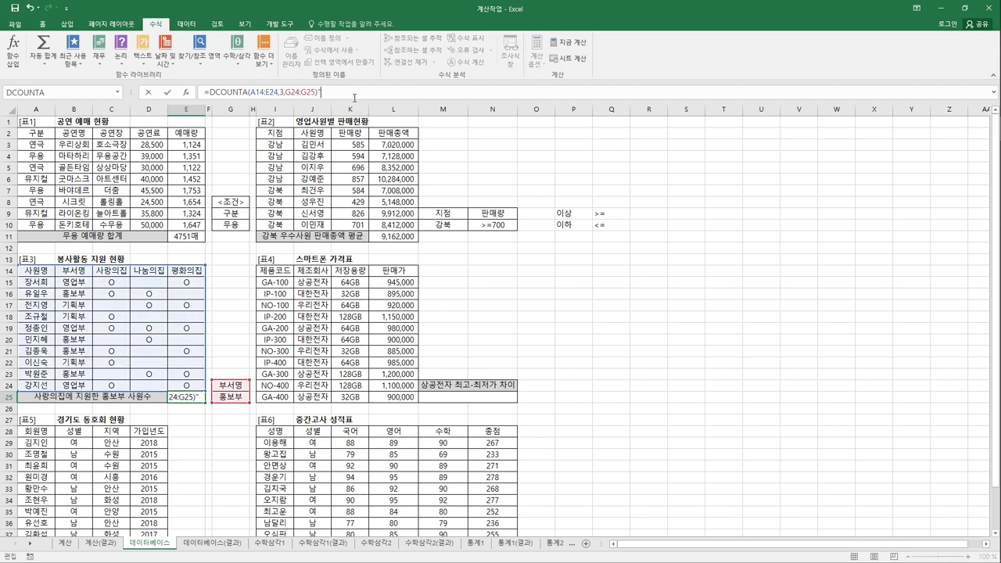
pyautogui.write('며"')
pyautogui.click(322, 94)
pyautogui.write('&')
pyautogui.press('Return')
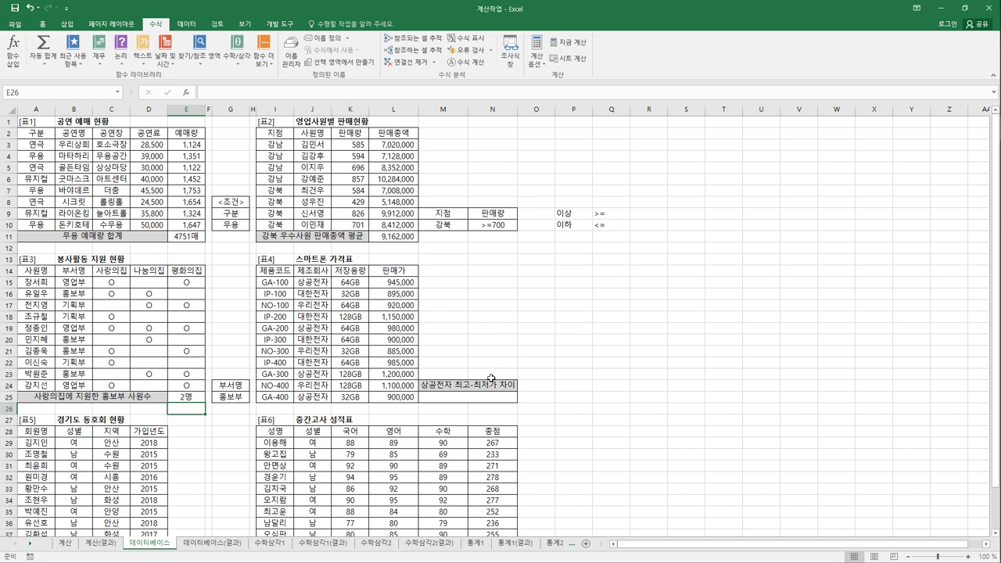
# Step: Insert the database function DMAX in M25 for the highest 상공전자 price in the 스마트폰 가격표 table
pyautogui.click(474, 397)
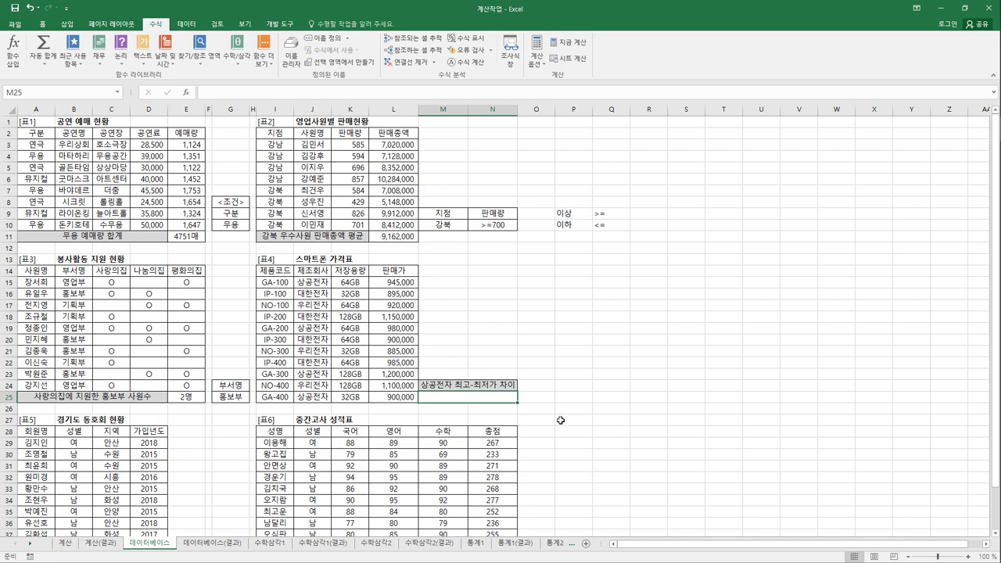
pyautogui.moveTo(313, 271); pyautogui.dragTo(313, 286)
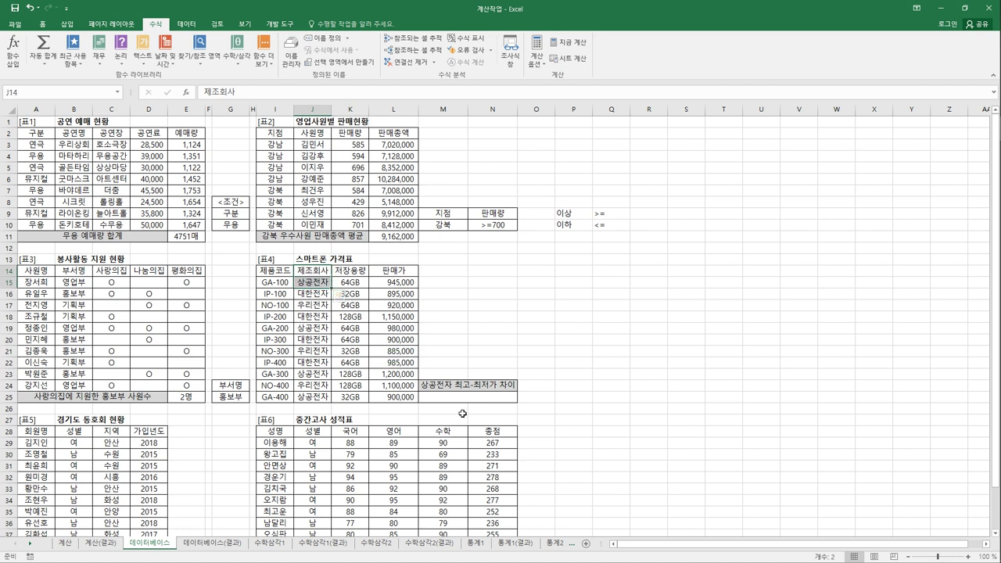
pyautogui.click(462, 400)
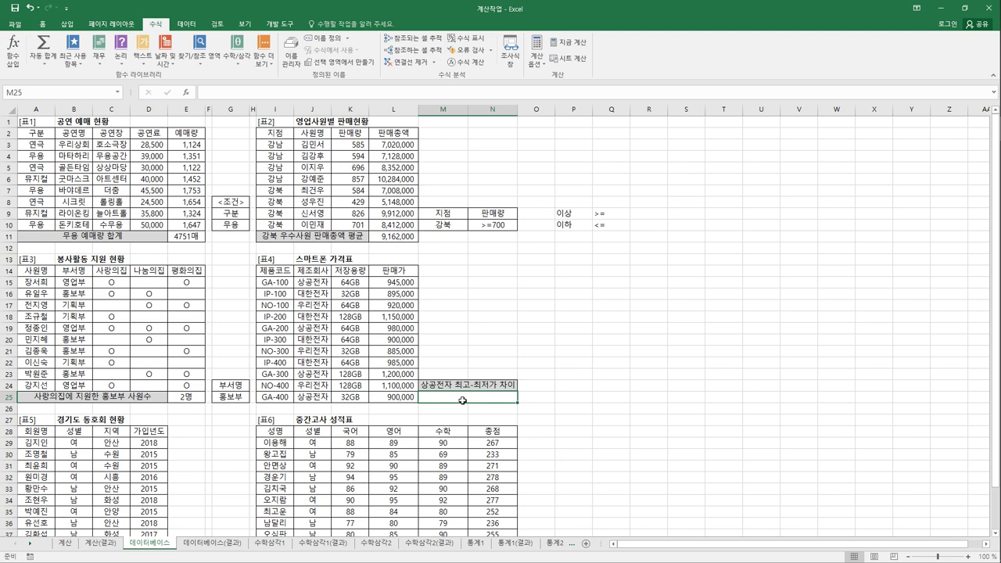
pyautogui.scroll(-4, 462, 400)
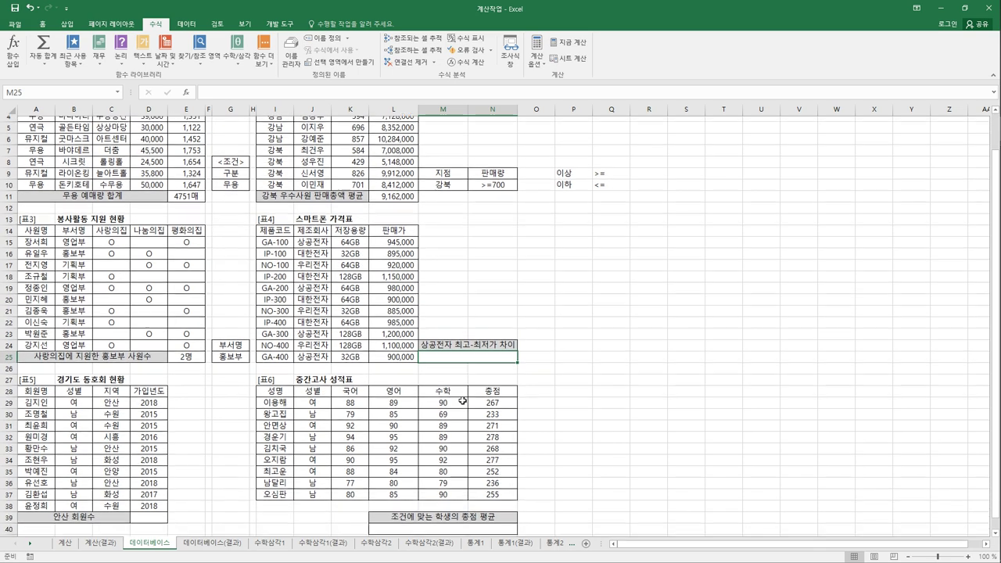
pyautogui.scroll(2, 462, 400)
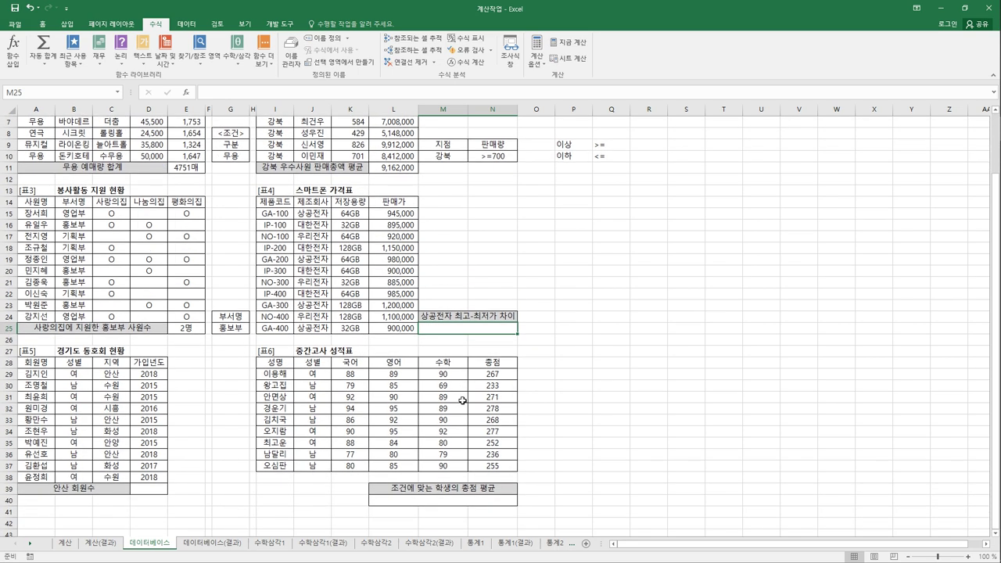
pyautogui.click(14, 56)
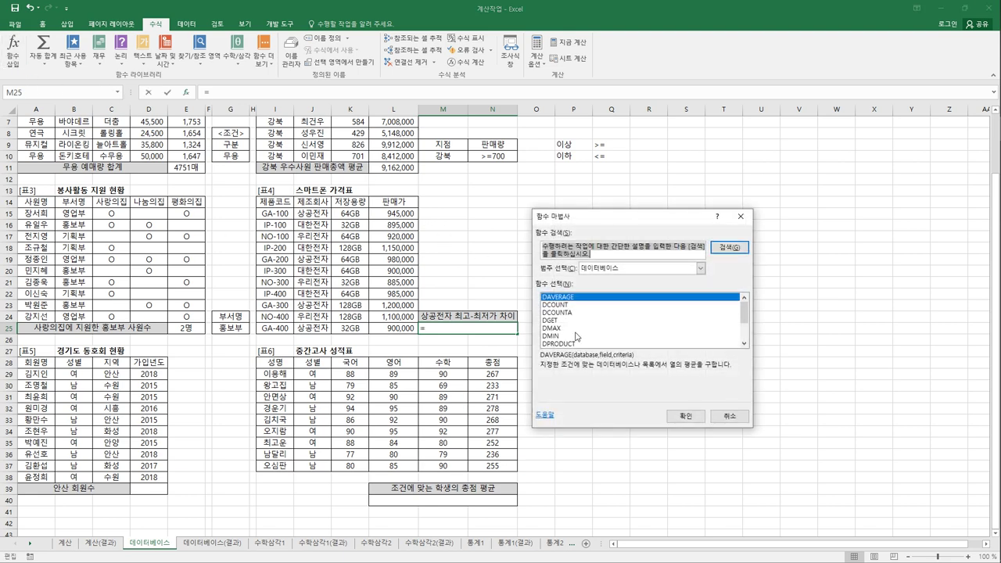
pyautogui.click(576, 329)
pyautogui.click(685, 415)
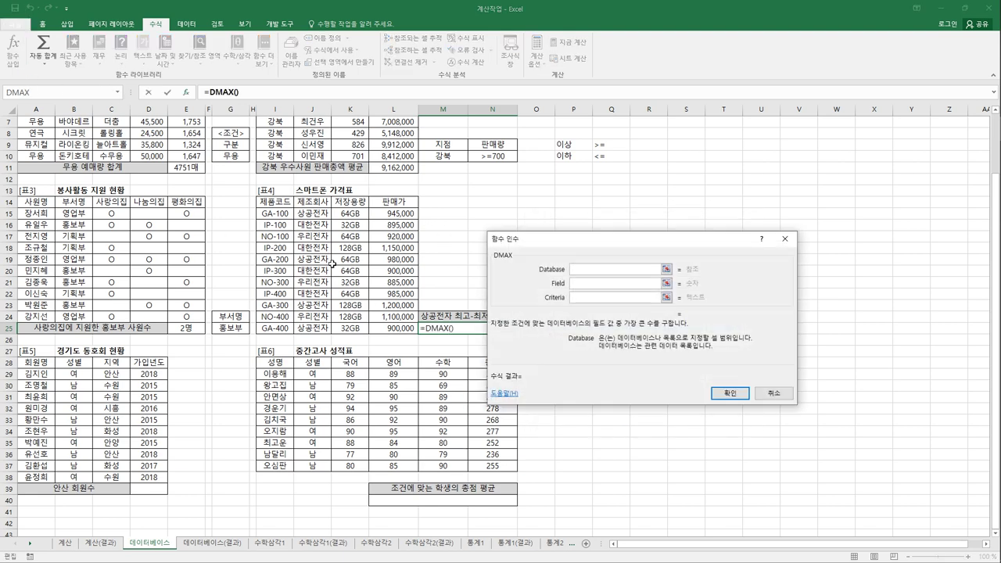
# Step: Complete the DMAX formula in M25 with database I14:L25, field L14 and criteria J14:J15
pyautogui.moveTo(287, 211); pyautogui.dragTo(400, 332)
pyautogui.click(586, 283)
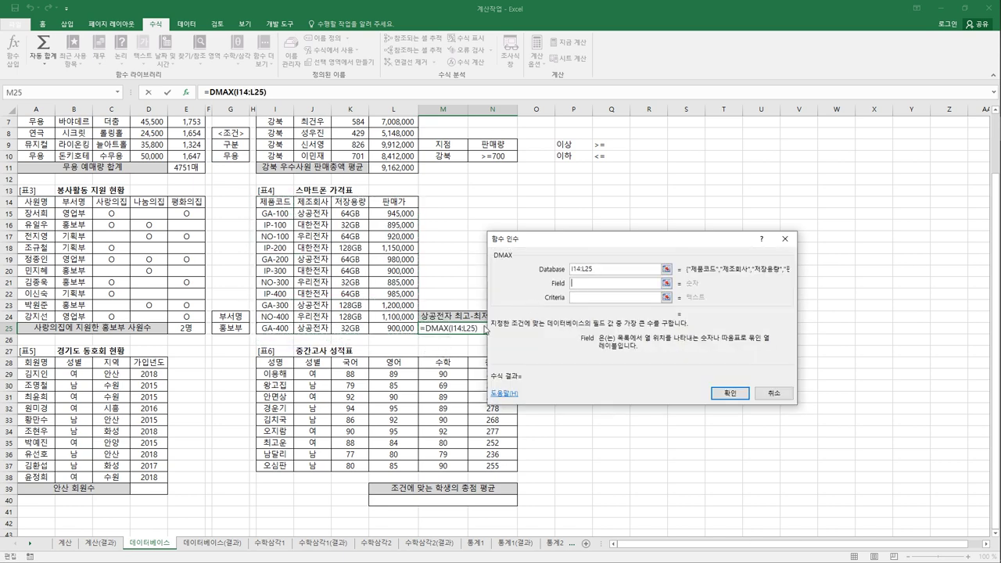
pyautogui.moveTo(541, 241); pyautogui.dragTo(600, 240)
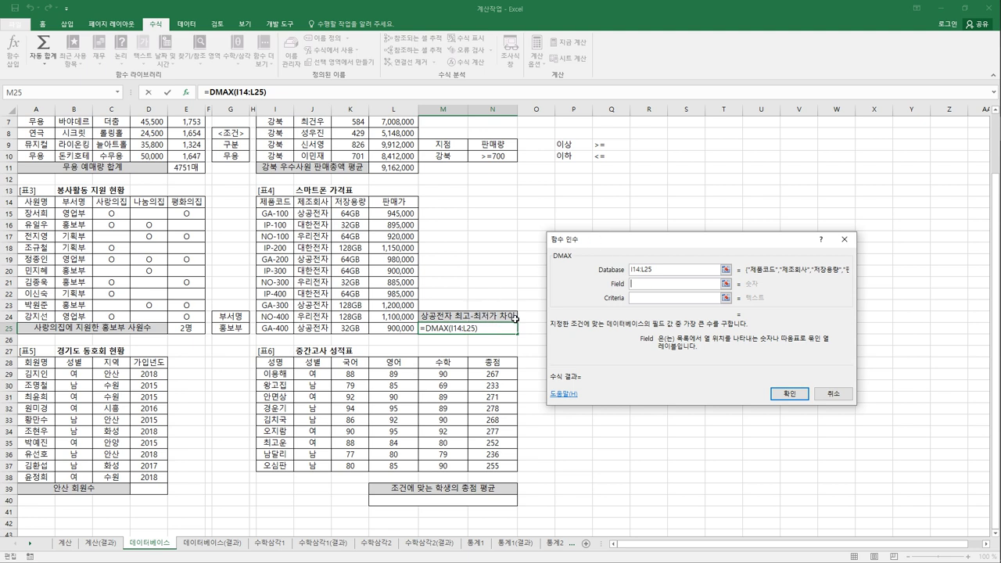
pyautogui.click(417, 204)
pyautogui.click(659, 303)
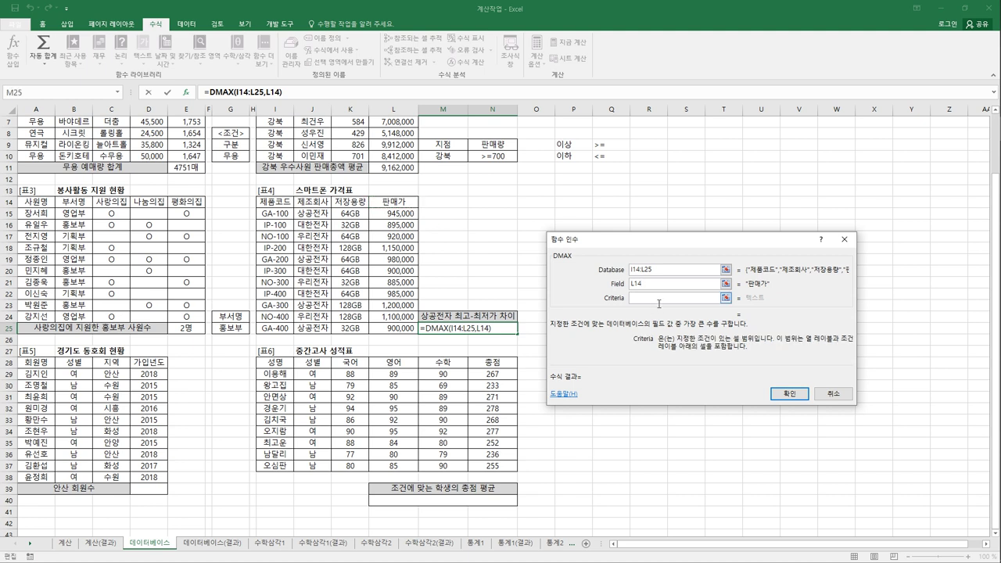
pyautogui.moveTo(322, 204); pyautogui.dragTo(322, 214)
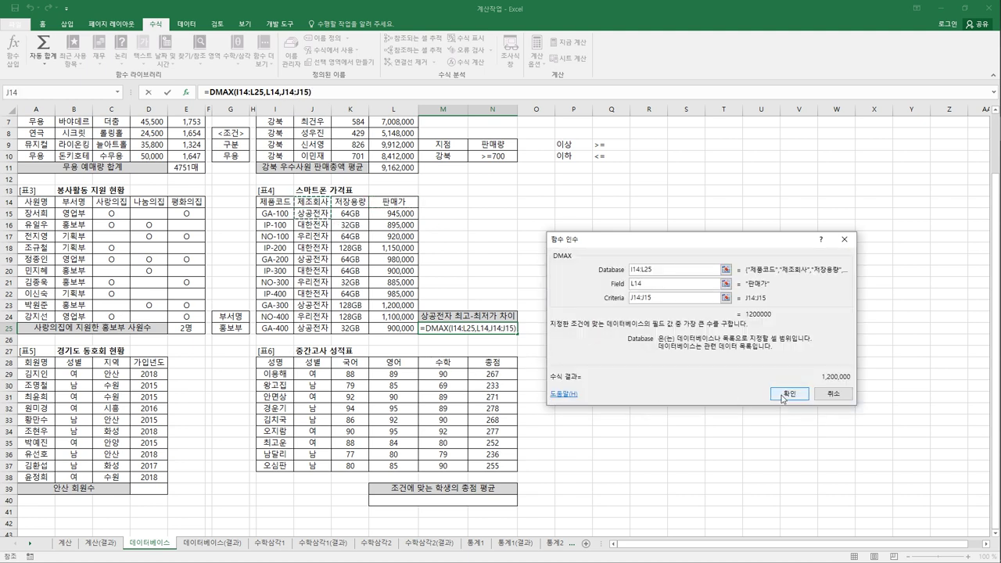
pyautogui.click(790, 394)
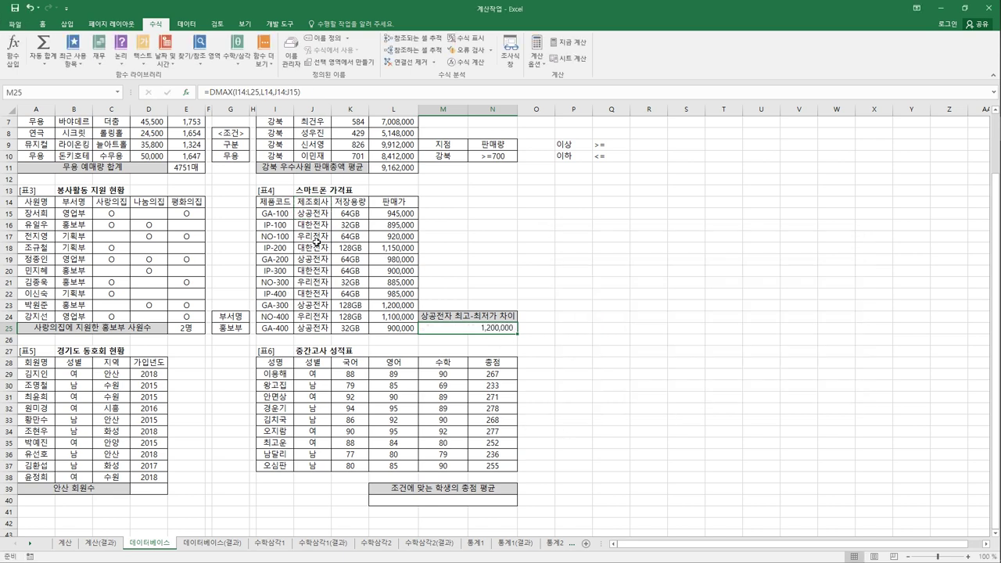
# Step: Extend the M25 formula with a minus sign followed by the database function DMIN
pyautogui.click(323, 97)
pyautogui.write('-')
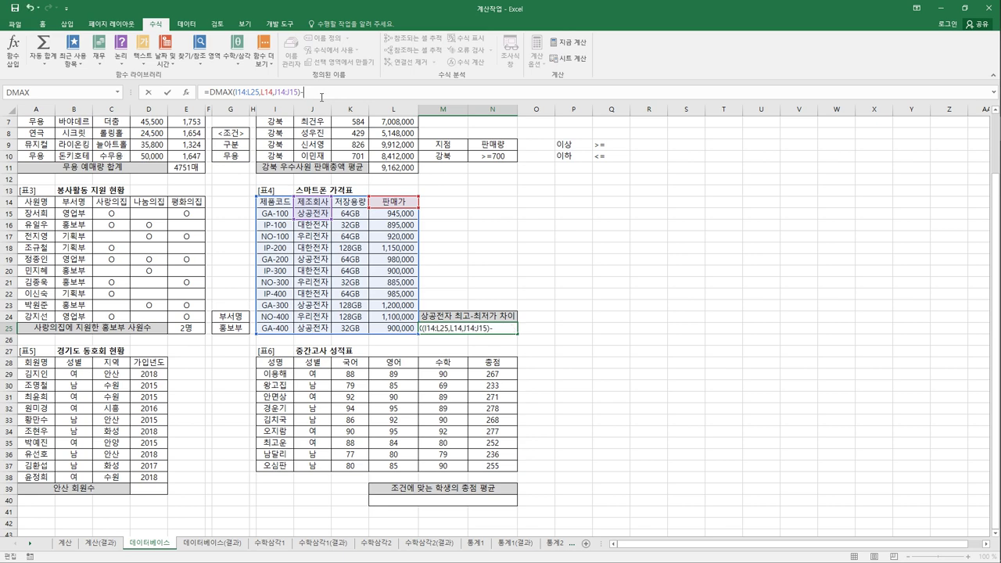
pyautogui.click(185, 92)
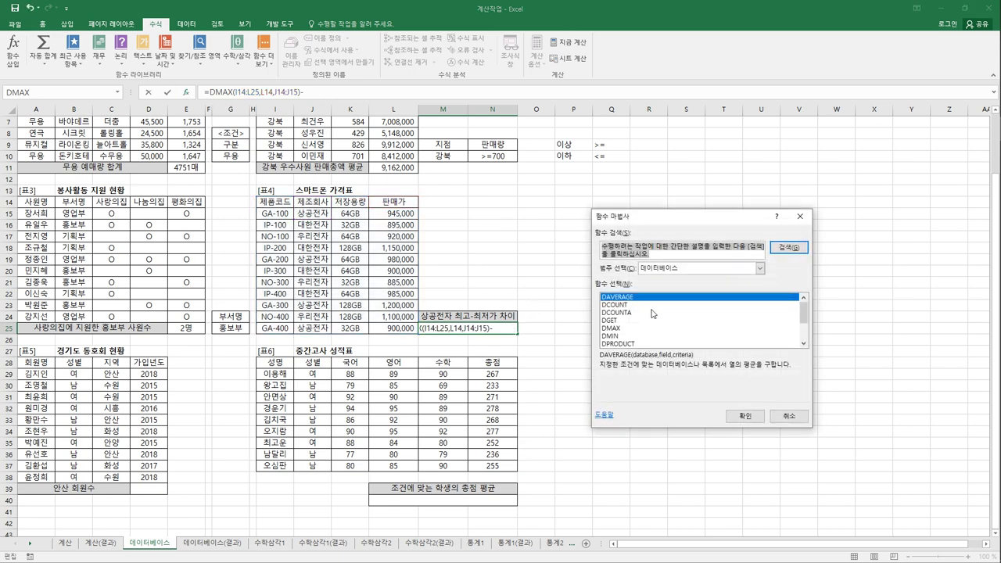
pyautogui.click(643, 336)
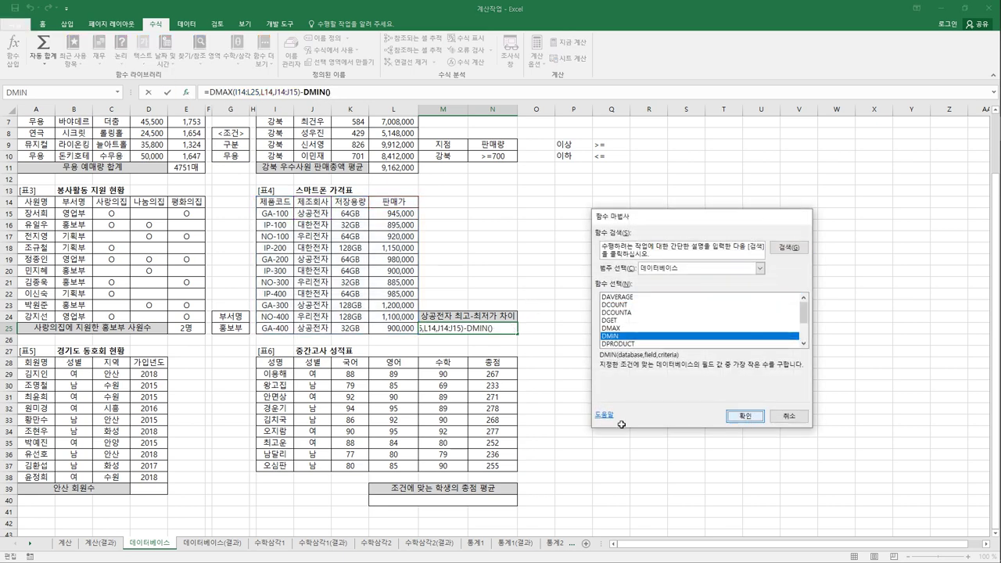
pyautogui.click(738, 416)
# Step: Complete the DMIN part of the M25 formula with database I14:L25, field L14 and criteria J14:J15
pyautogui.moveTo(280, 204); pyautogui.dragTo(410, 328)
pyautogui.click(647, 284)
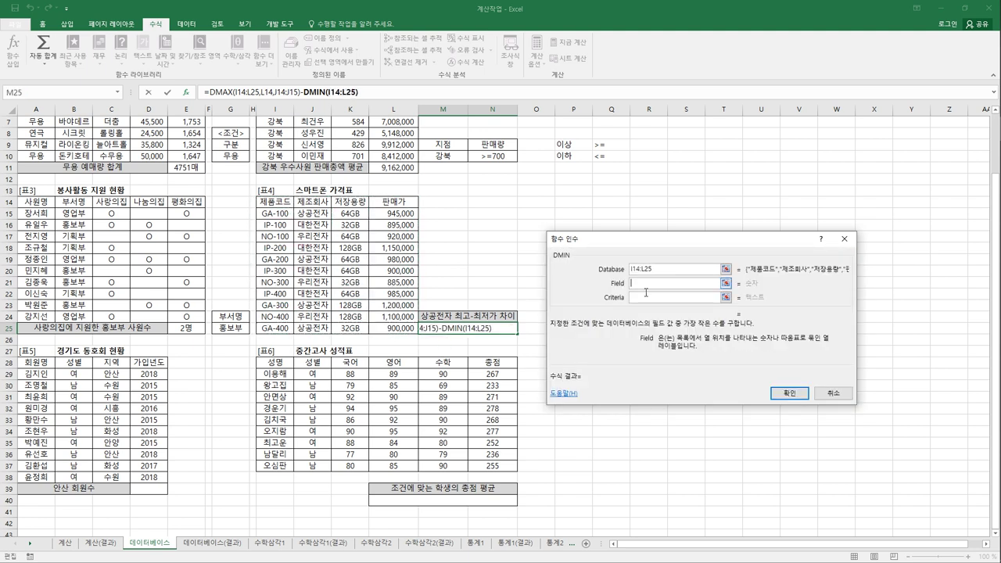
pyautogui.click(380, 202)
pyautogui.click(713, 297)
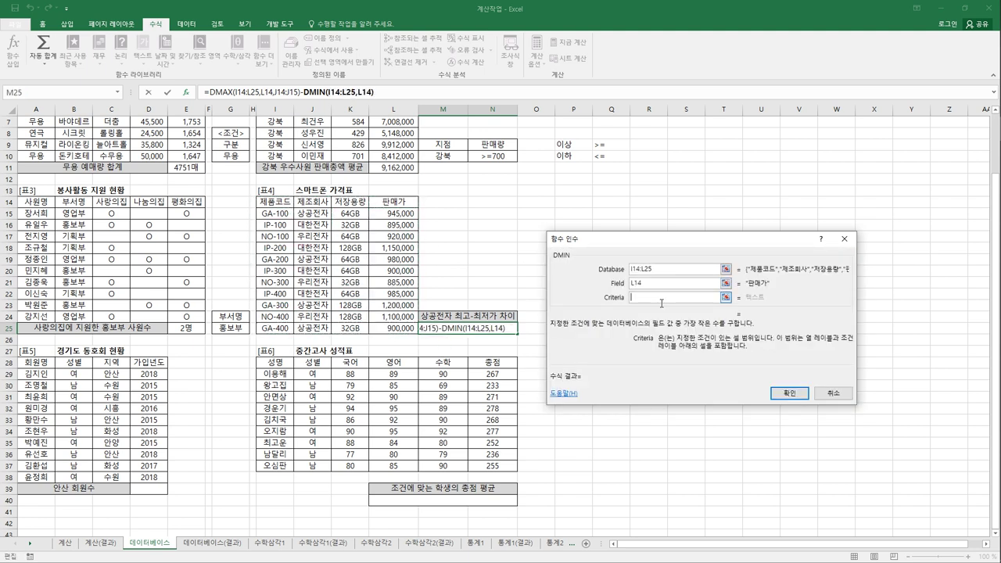
pyautogui.moveTo(322, 204); pyautogui.dragTo(323, 215)
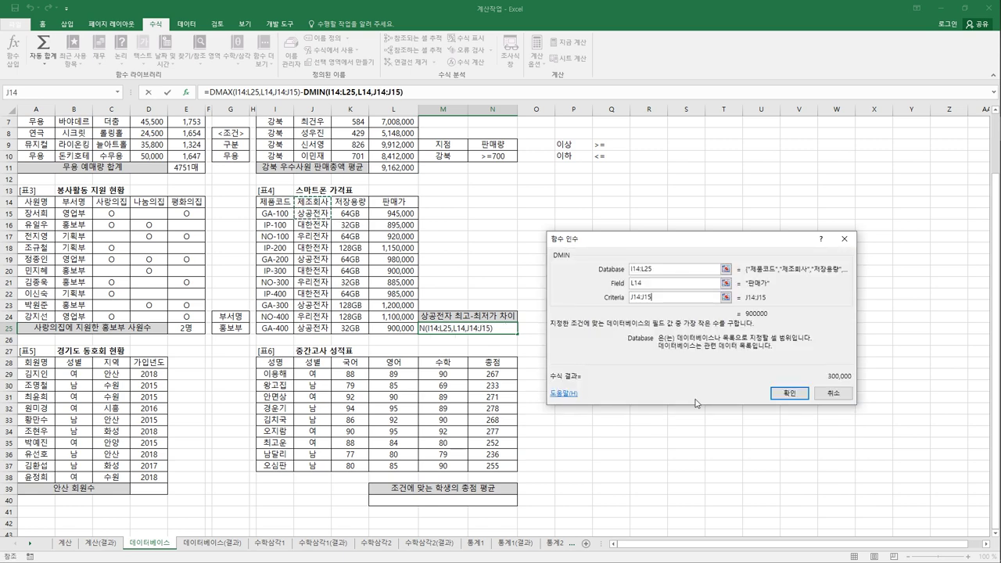
pyautogui.click(776, 398)
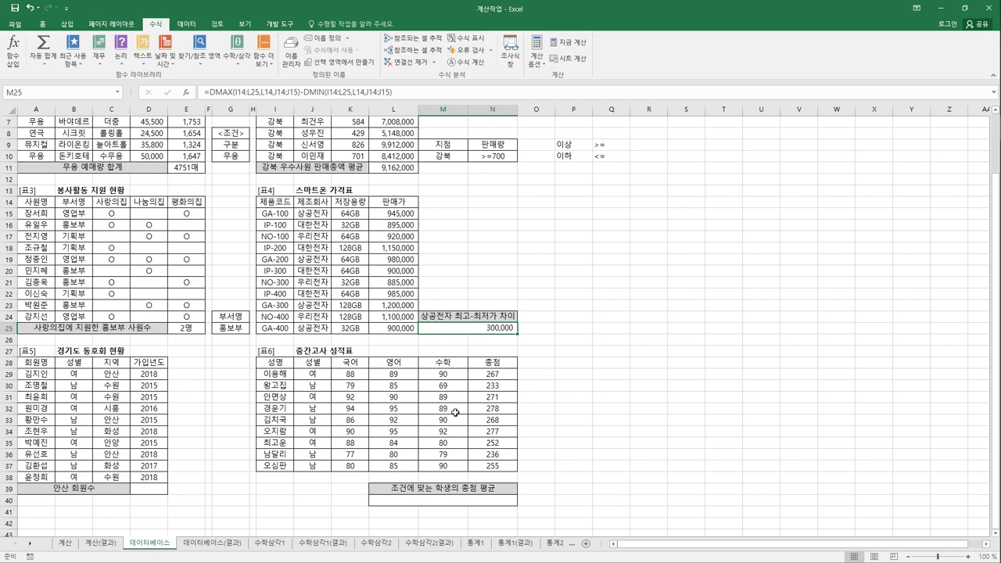
# Step: Insert the database function DCOUNT in D39 for counting the 안산 members by the numeric 가입년도 column
pyautogui.click(152, 488)
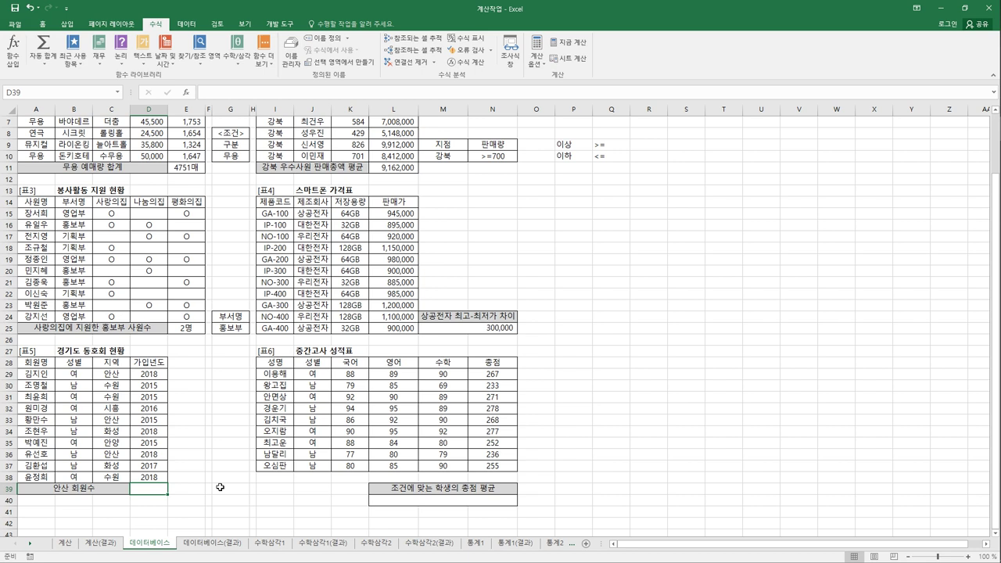
pyautogui.moveTo(118, 365); pyautogui.dragTo(117, 377)
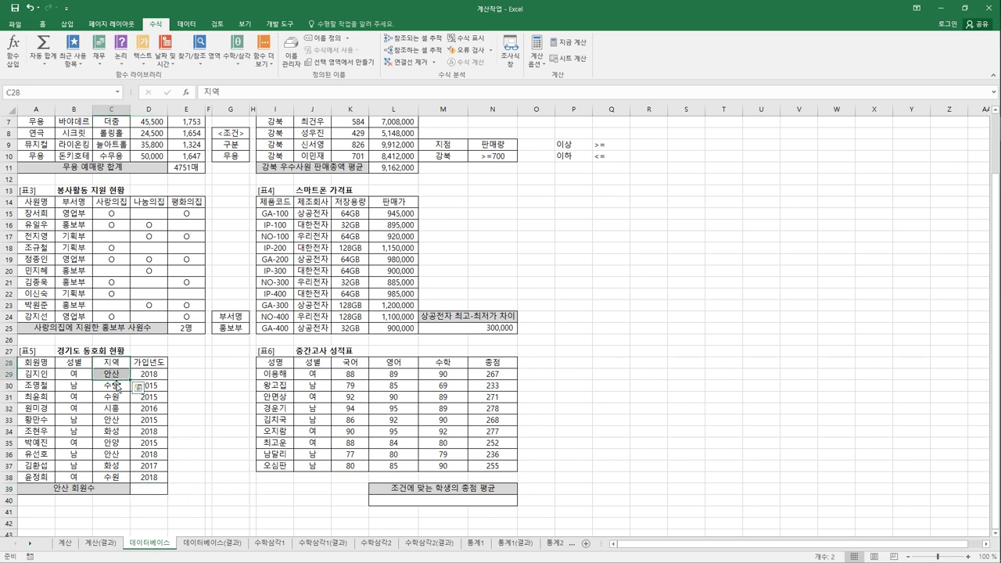
pyautogui.click(149, 495)
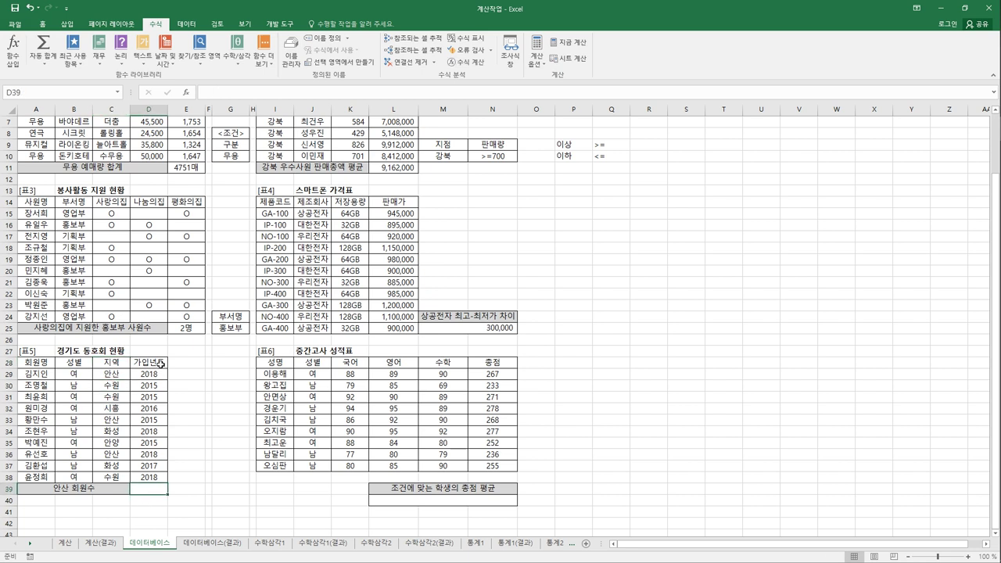
pyautogui.moveTo(155, 375); pyautogui.dragTo(161, 478)
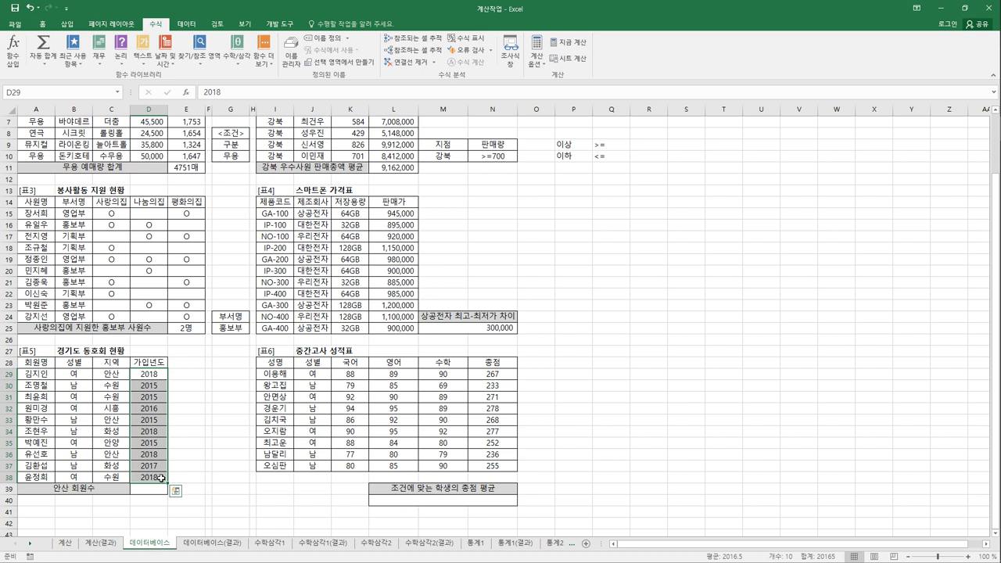
pyautogui.click(156, 496)
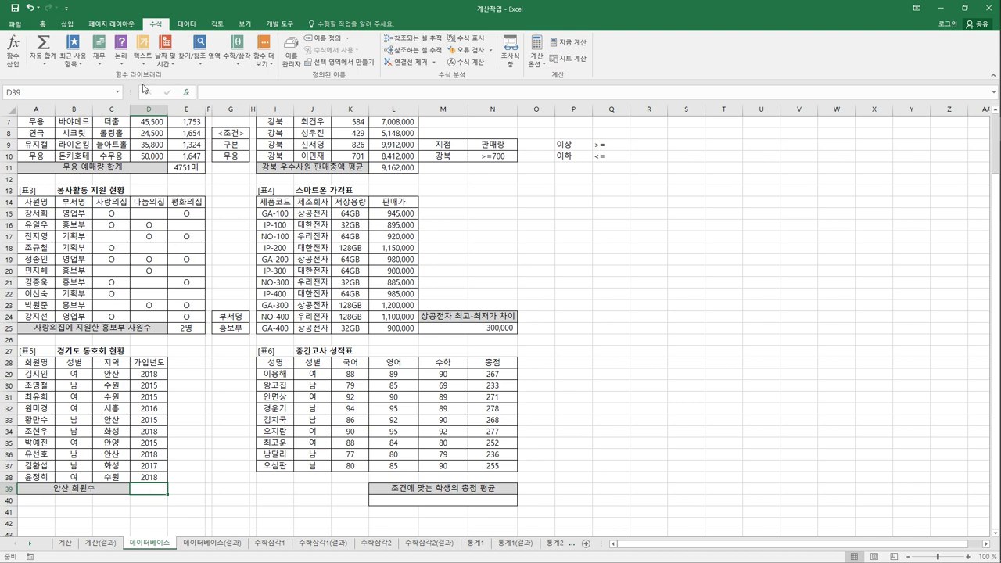
pyautogui.click(13, 49)
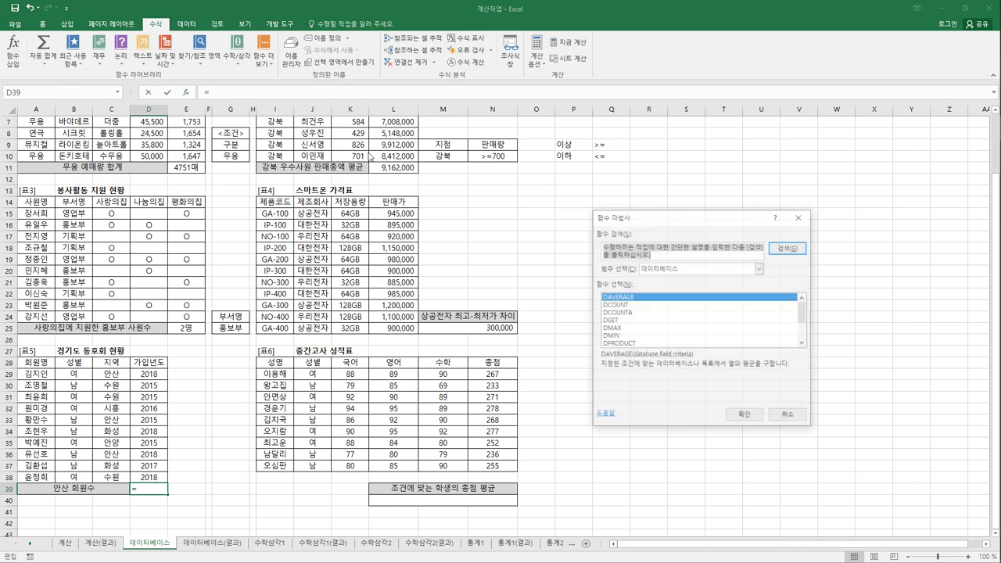
pyautogui.click(654, 305)
pyautogui.click(734, 416)
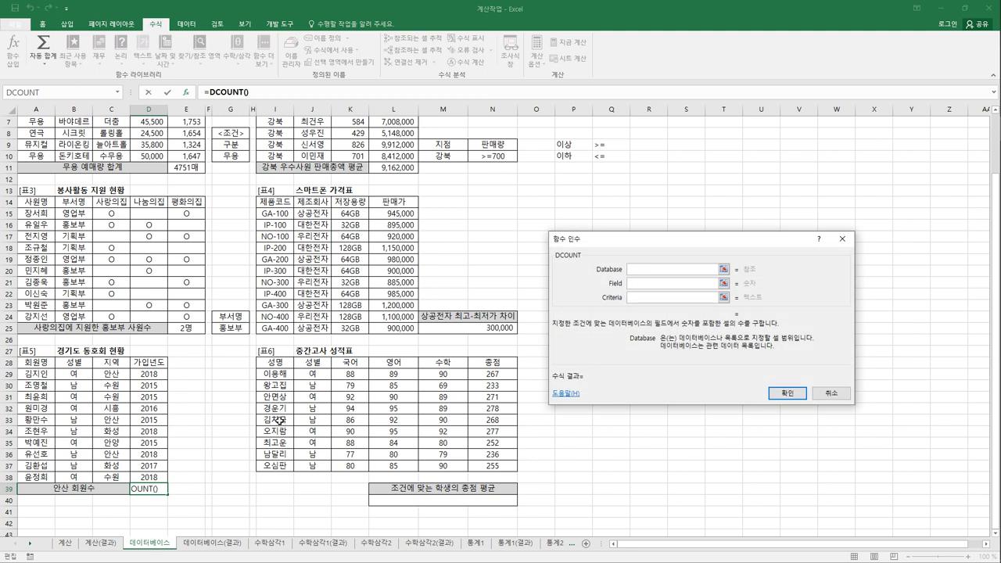
# Step: Complete the DCOUNT formula in D39 with database A28:D38, field D28 and criteria C28:C29
pyautogui.moveTo(28, 364); pyautogui.dragTo(148, 478)
pyautogui.press('Tab')
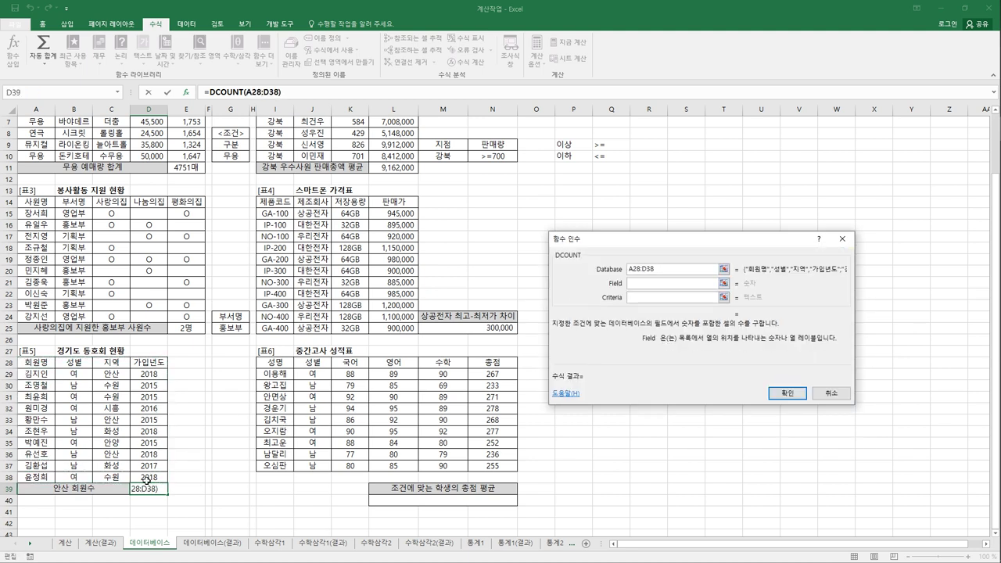
pyautogui.click(149, 363)
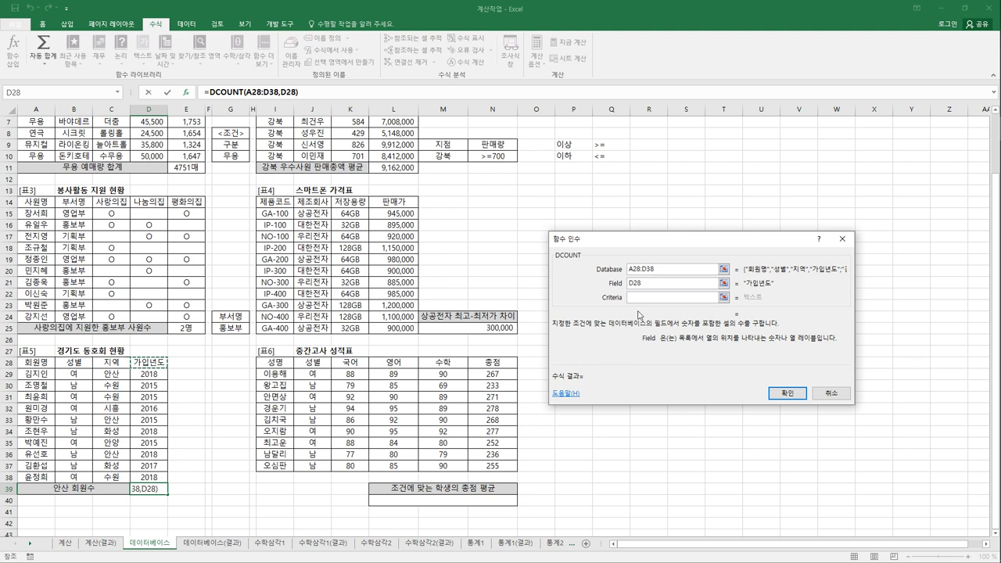
pyautogui.press('Tab')
pyautogui.moveTo(117, 363); pyautogui.dragTo(118, 377)
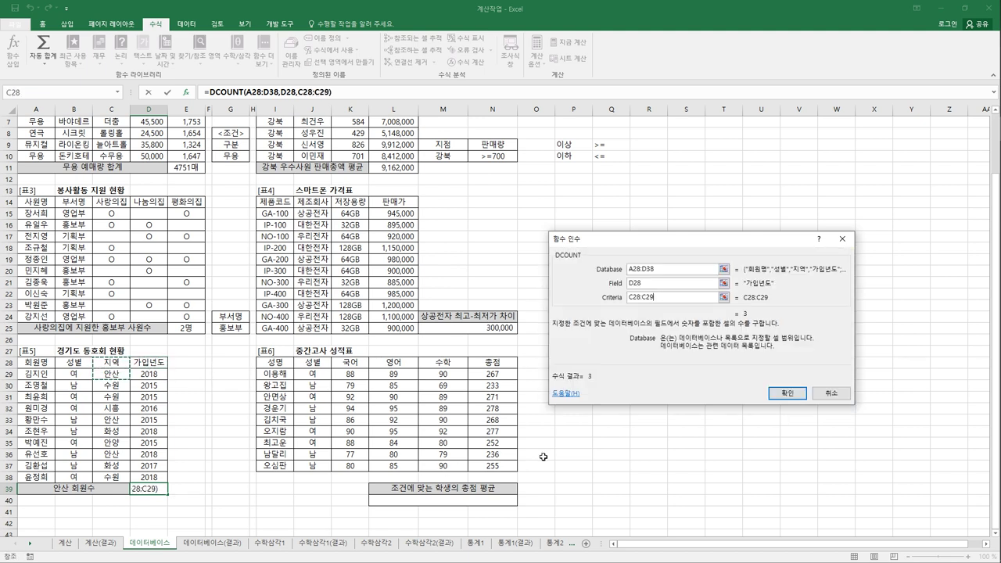
pyautogui.click(784, 394)
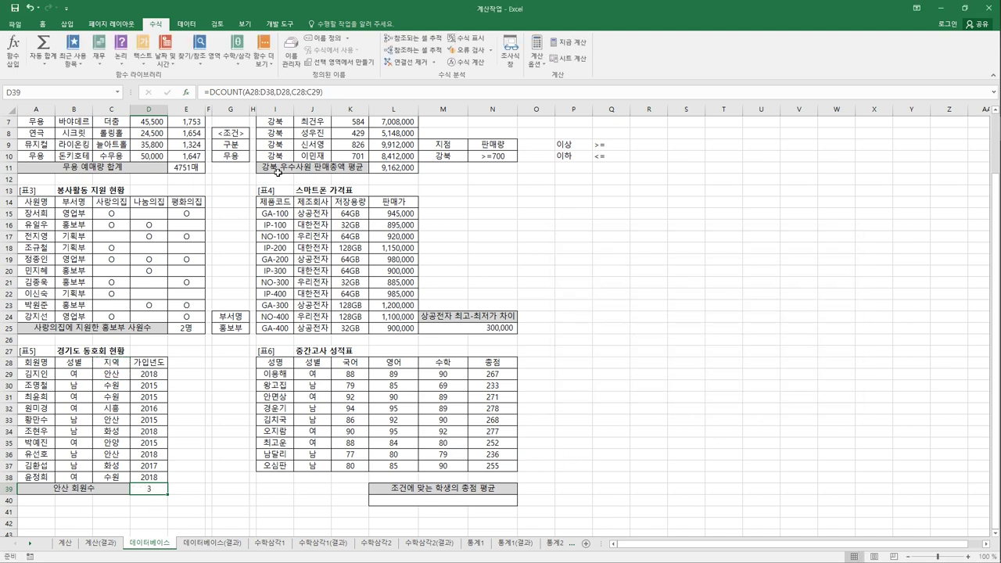
# Step: Append the unit 명 to the DCOUNT result in D39 by joining &"명" to the end of the formula
pyautogui.click(342, 93)
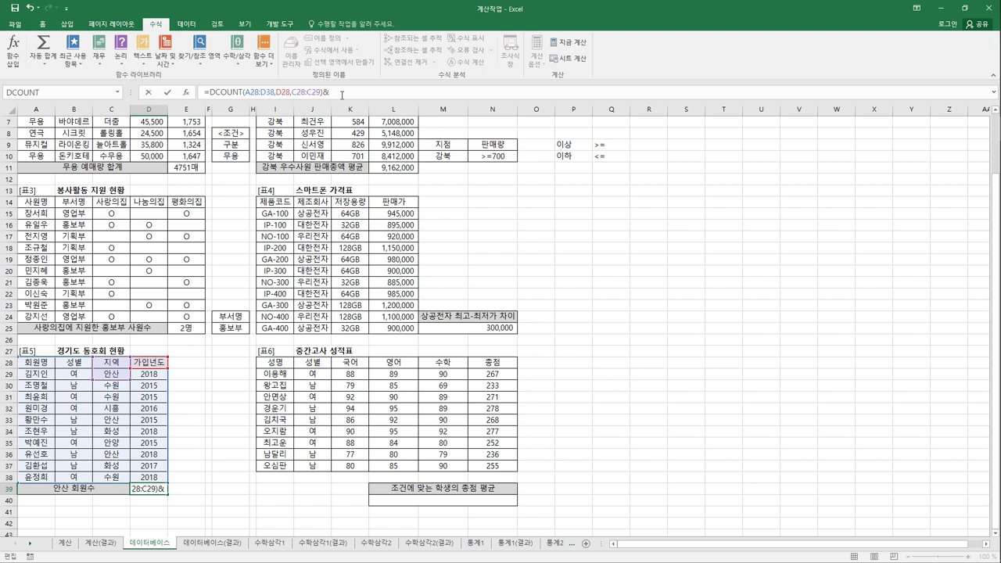
pyautogui.write('&"a')
pyautogui.write('명"')
pyautogui.press('Return')
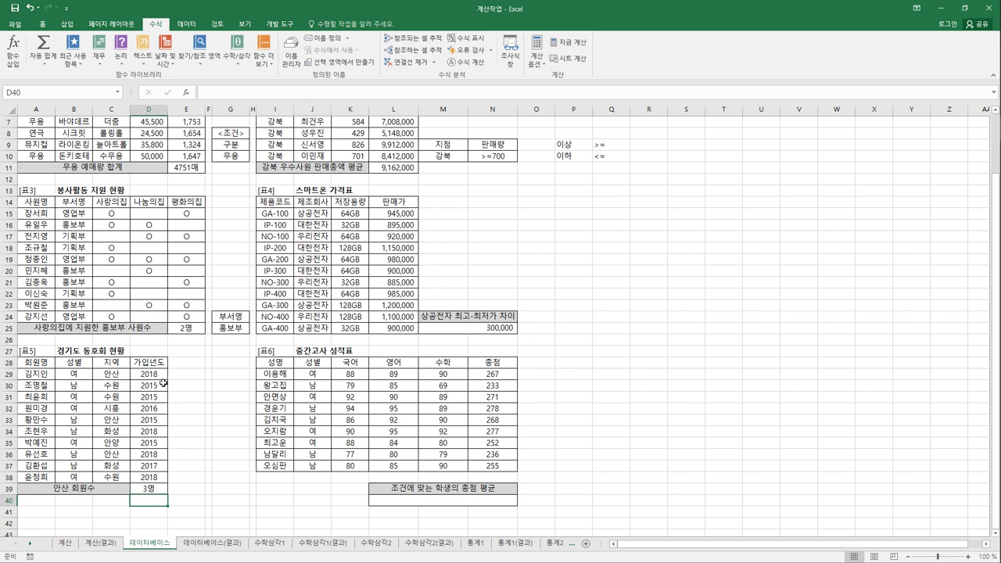
# Step: Check the D39 member count against the 안산 entries and the 가입년도 values in the 경기도 동호회 현황 table
pyautogui.click(112, 374)
pyautogui.keyDown('ctrl'); pyautogui.click(112, 420); pyautogui.keyUp('ctrl')
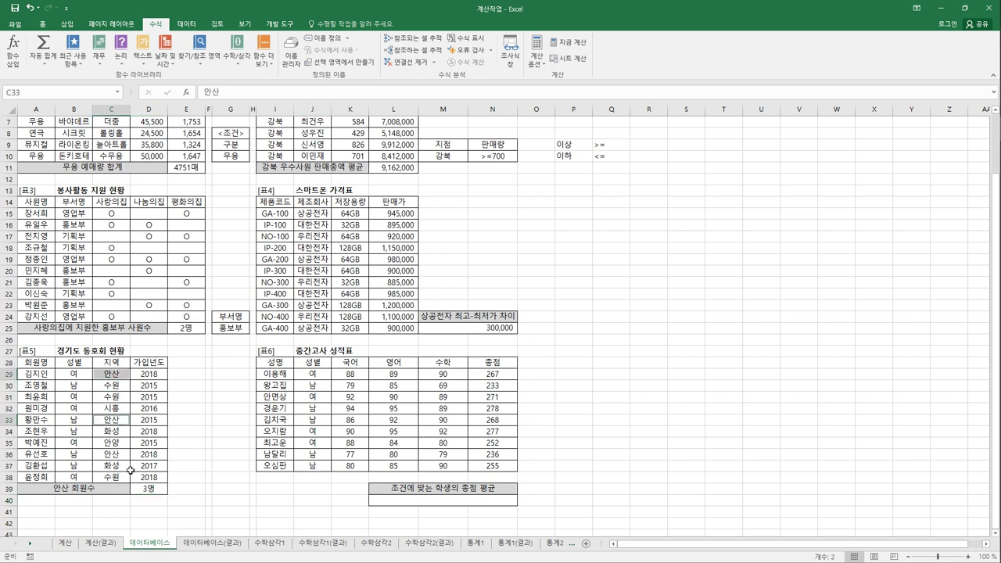
pyautogui.click(156, 488)
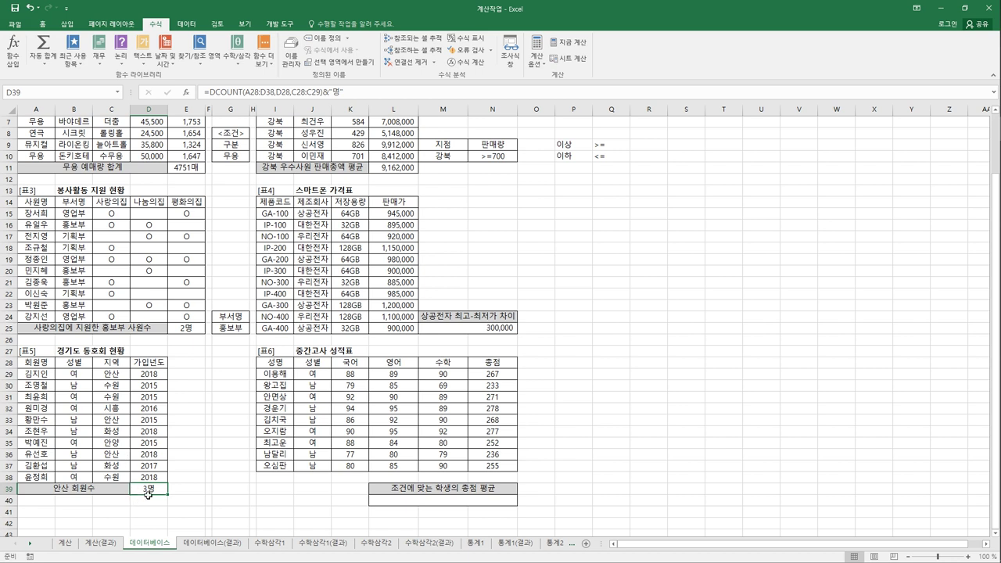
pyautogui.moveTo(149, 374); pyautogui.dragTo(153, 484)
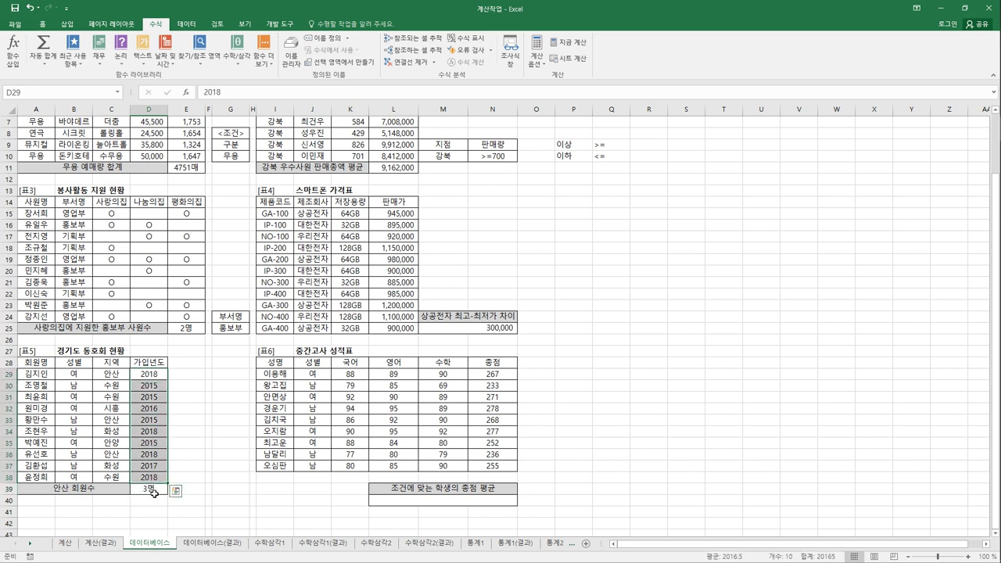
# Step: Copy the 성별 header and a 남 entry from the 중간고사 성적표 table to I39:I40 as the first condition column
pyautogui.click(152, 491)
pyautogui.click(409, 507)
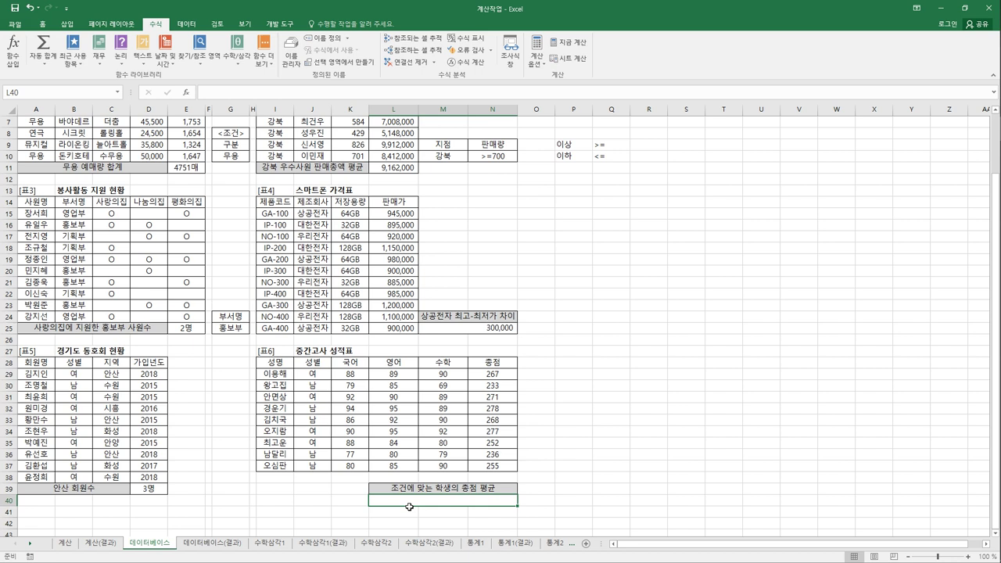
pyautogui.click(321, 391)
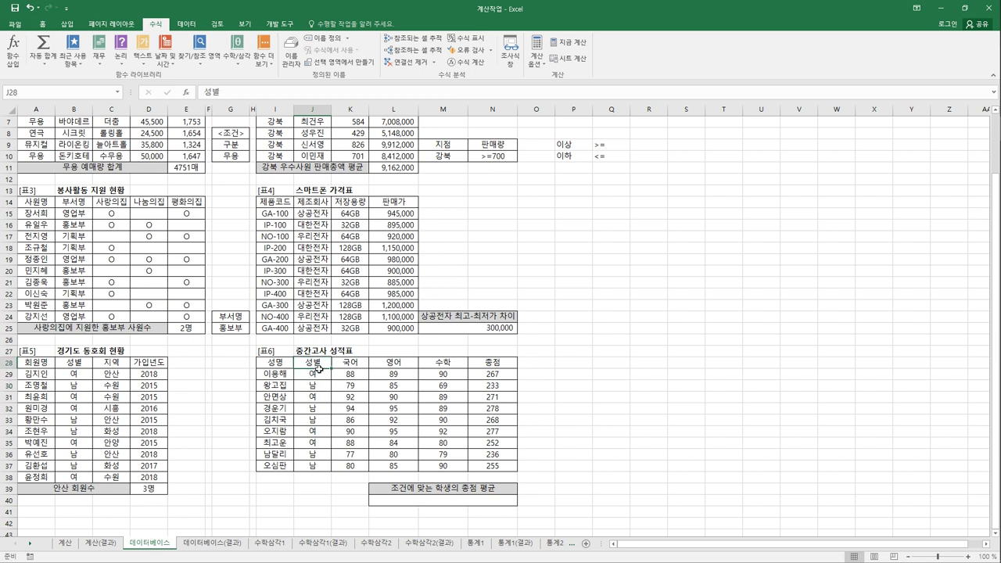
pyautogui.keyDown('ctrl'); pyautogui.click(322, 386); pyautogui.keyUp('ctrl')
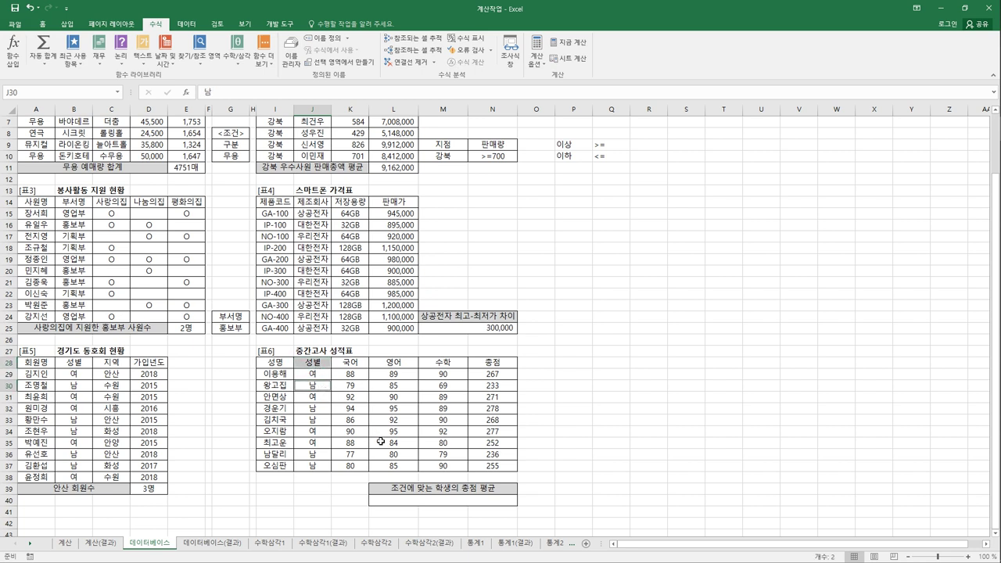
pyautogui.hotkey('ctrl', 'c')
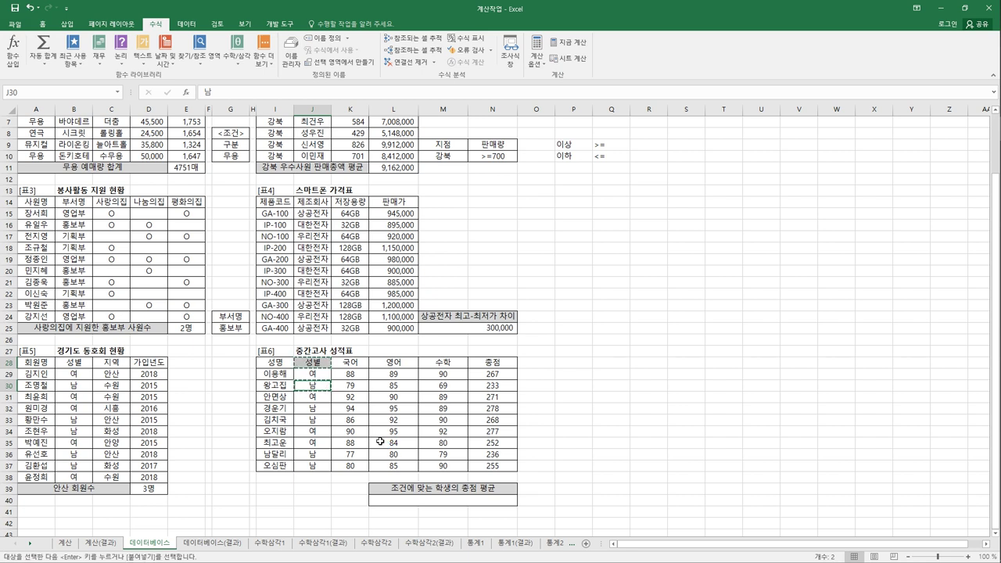
pyautogui.click(287, 495)
pyautogui.hotkey('ctrl', 'v')
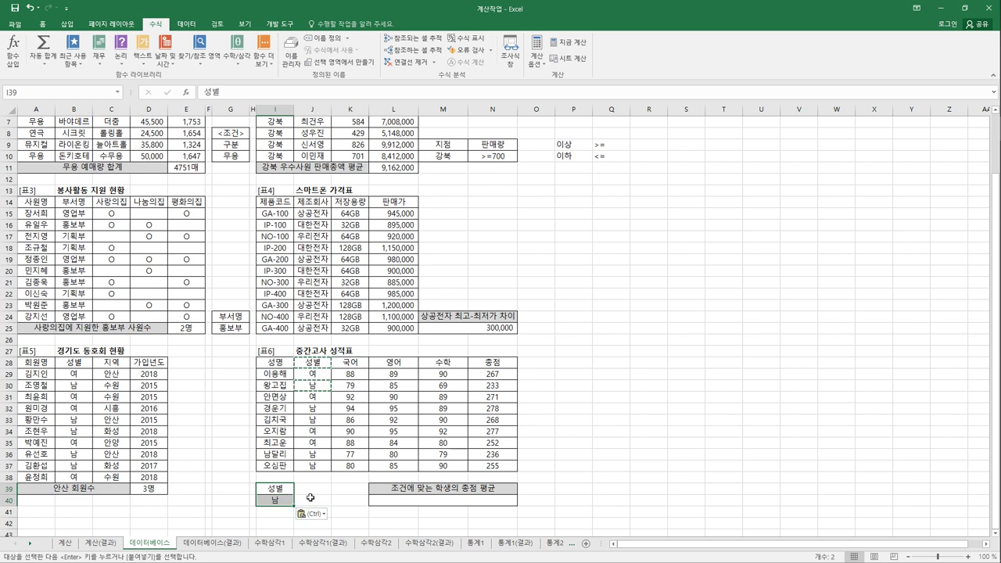
# Step: Copy the 영어 header to J39 and enter the condition >=90 in J40 for the 남 row
pyautogui.click(391, 365)
pyautogui.hotkey('ctrl', 'c')
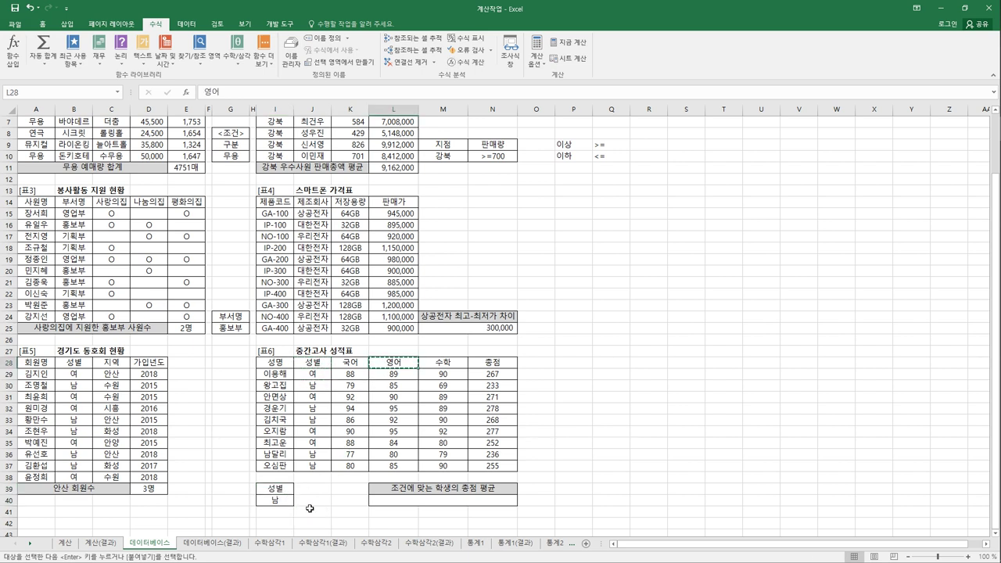
pyautogui.click(312, 487)
pyautogui.hotkey('ctrl', 'v')
pyautogui.click(311, 501)
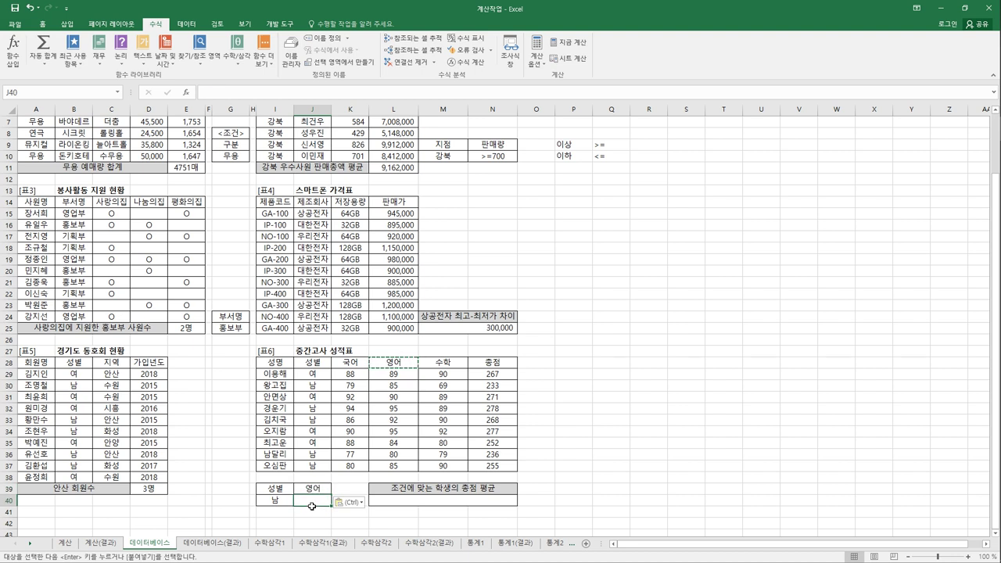
pyautogui.press('Escape')
pyautogui.write('>=90')
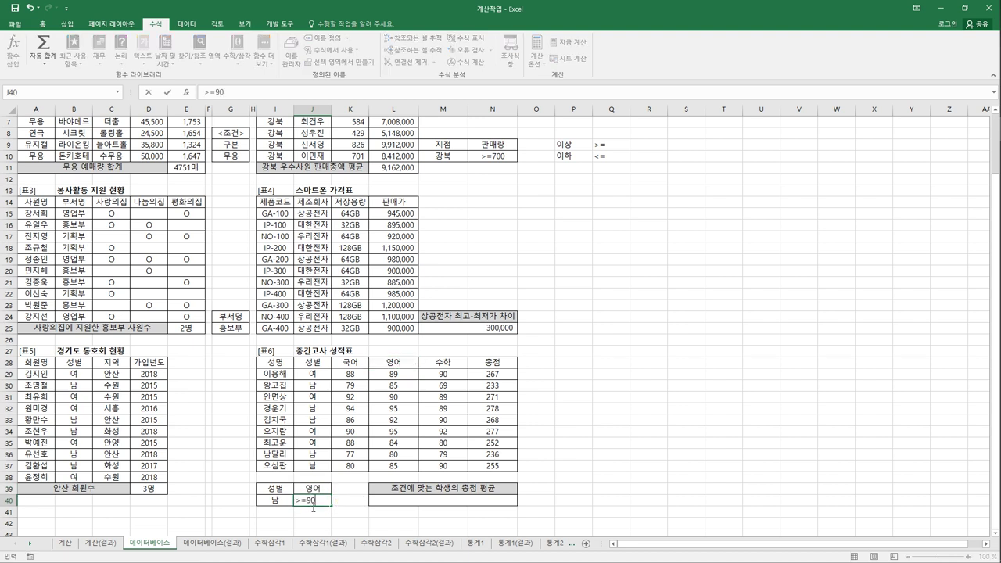
pyautogui.press('Return')
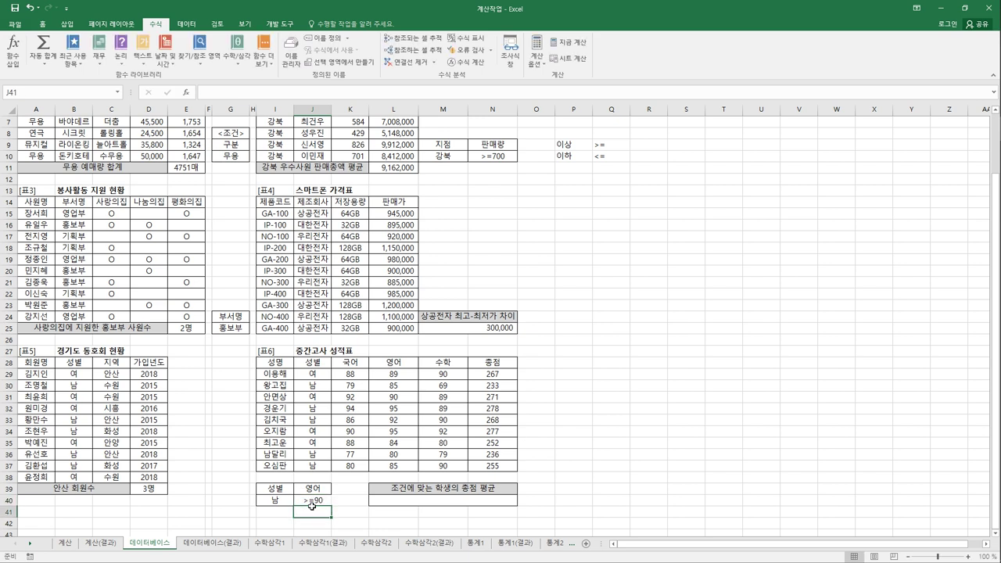
# Step: Copy a 여 entry from the 성별 column of the 중간고사 성적표 table to I41, below 남
pyautogui.click(320, 399)
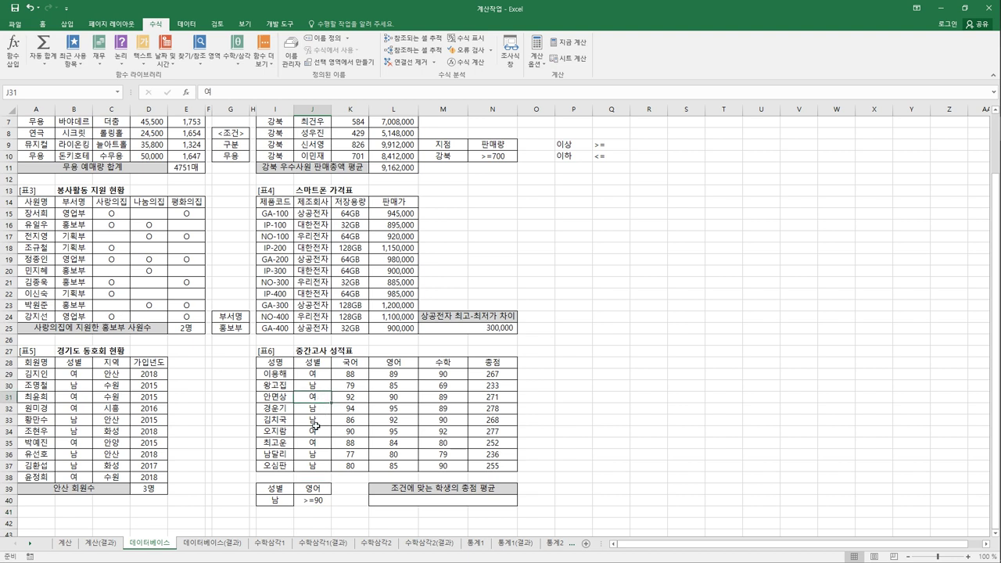
pyautogui.hotkey('ctrl', 'c')
pyautogui.click(279, 512)
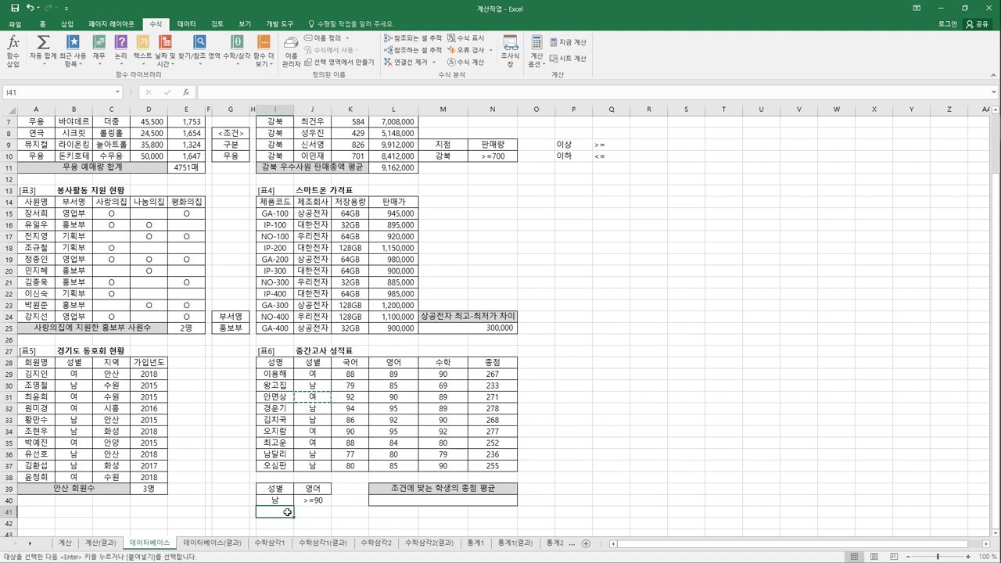
pyautogui.hotkey('ctrl', 'v')
# Step: Copy the 수학 header to K39 and enter >=90 in K41 as the OR condition for the 여 row
pyautogui.click(341, 490)
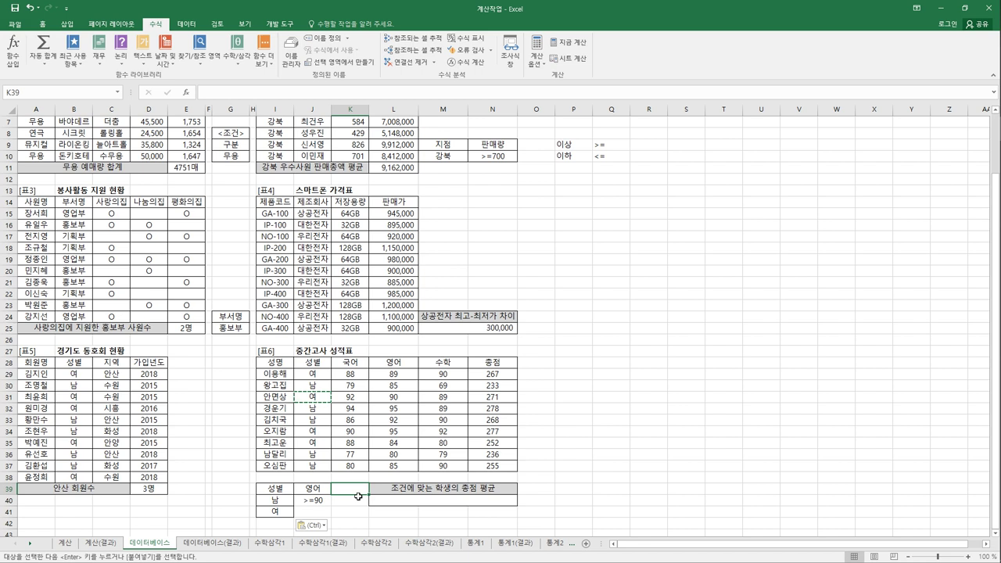
pyautogui.click(442, 362)
pyautogui.hotkey('ctrl', 'c')
pyautogui.click(352, 490)
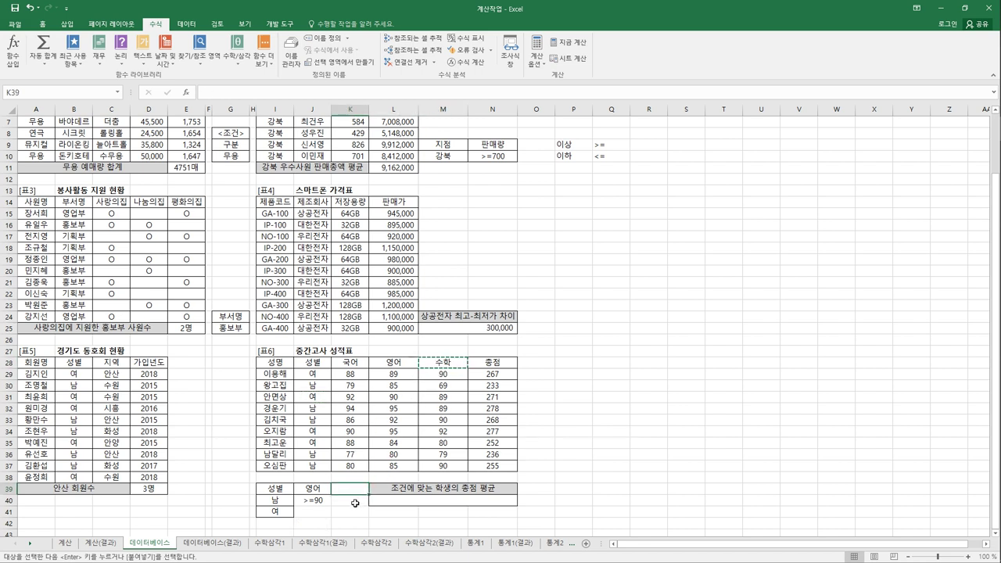
pyautogui.hotkey('ctrl', 'v')
pyautogui.click(353, 513)
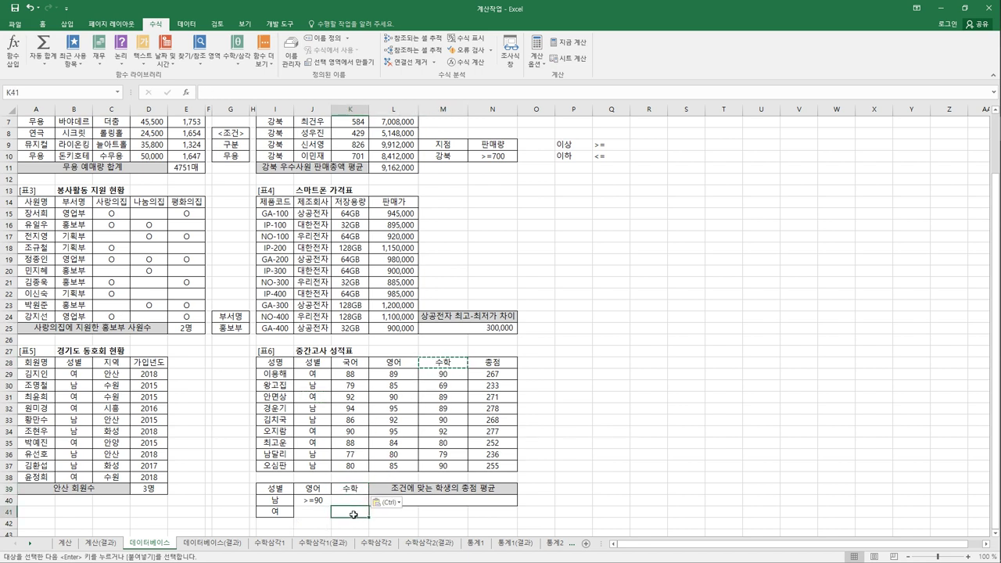
pyautogui.write('>=90')
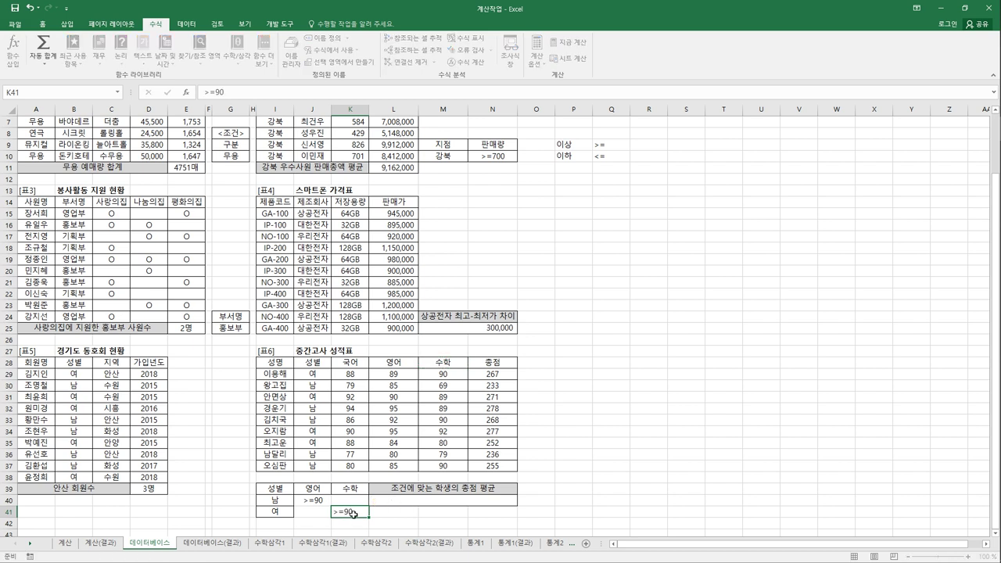
pyautogui.press('Return')
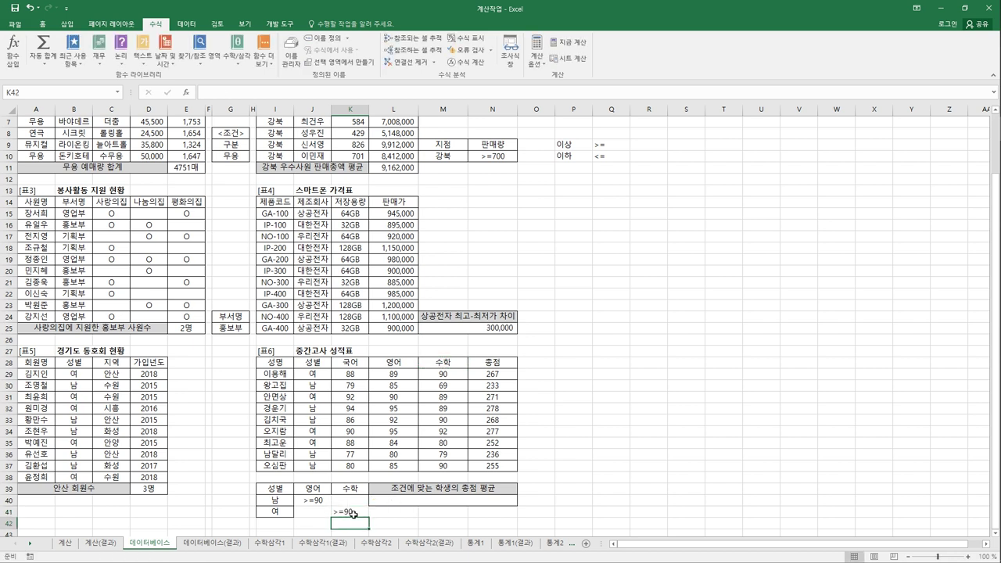
# Step: Insert the database function DAVERAGE in L40 for the 총점 average of students matching the conditions
pyautogui.click(396, 501)
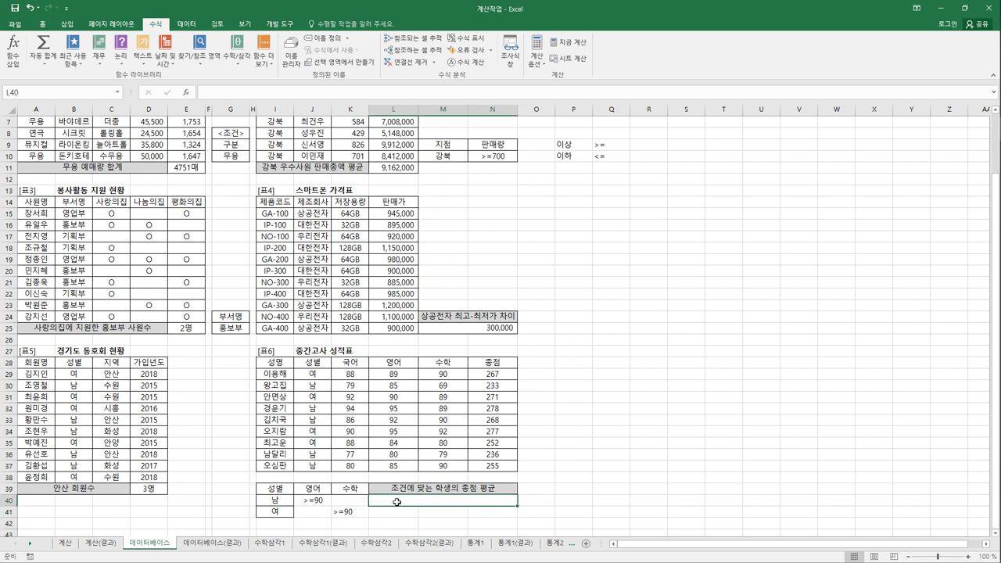
pyautogui.click(508, 369)
pyautogui.click(467, 502)
pyautogui.click(15, 48)
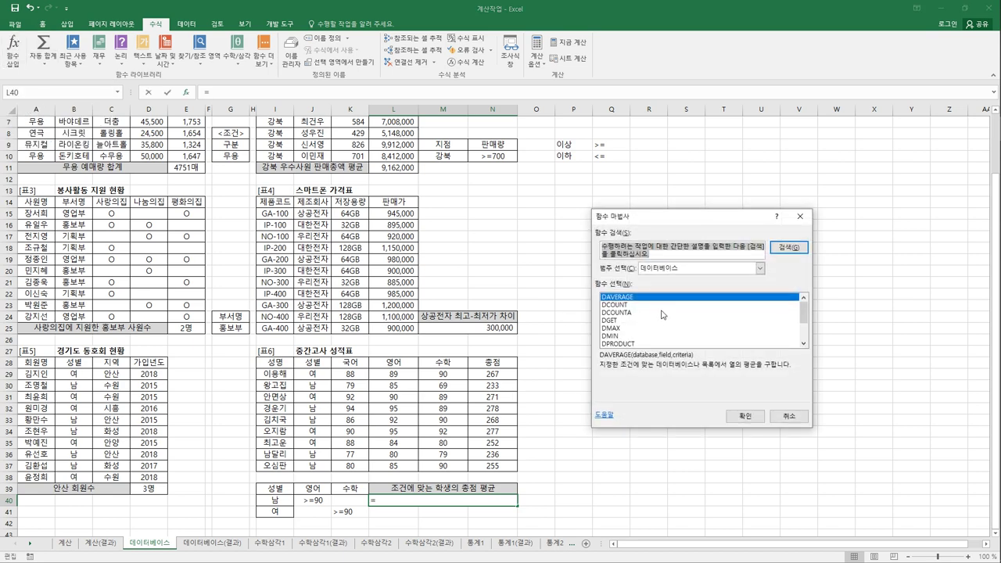
pyautogui.click(743, 416)
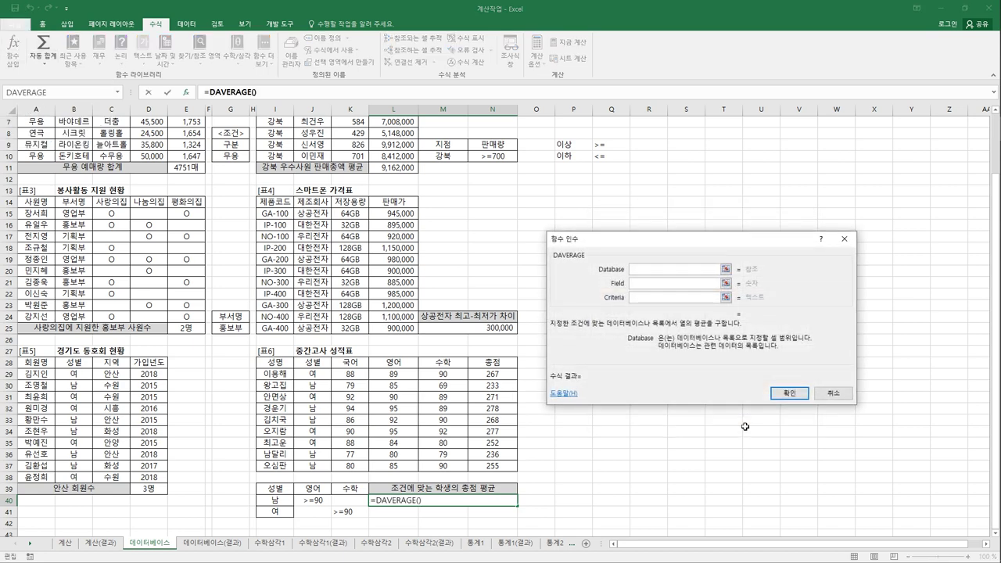
# Step: Complete the DAVERAGE formula in L40 with database I28:N37, field N28 and criteria I39:K41
pyautogui.moveTo(268, 364); pyautogui.dragTo(478, 466)
pyautogui.press('Tab')
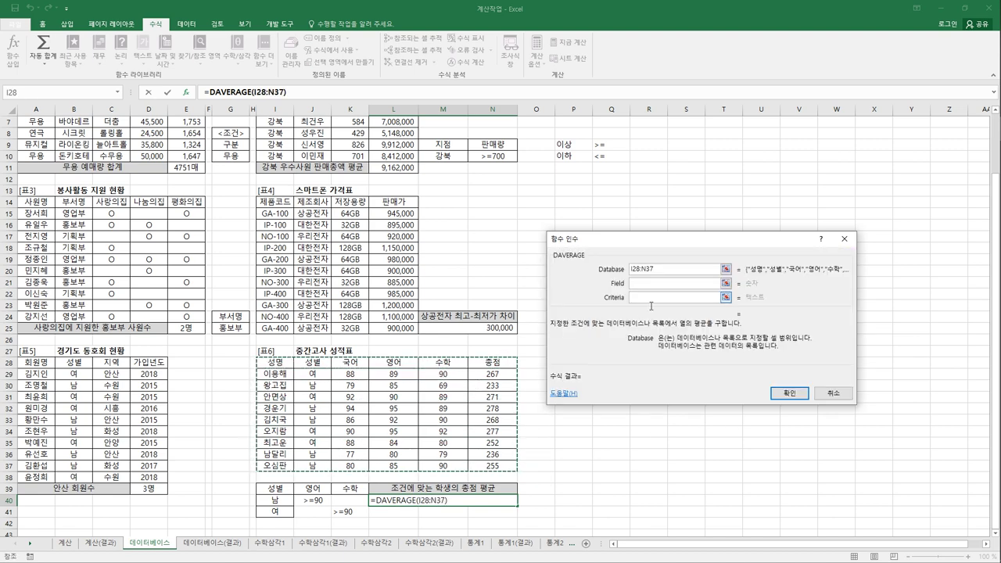
pyautogui.click(509, 367)
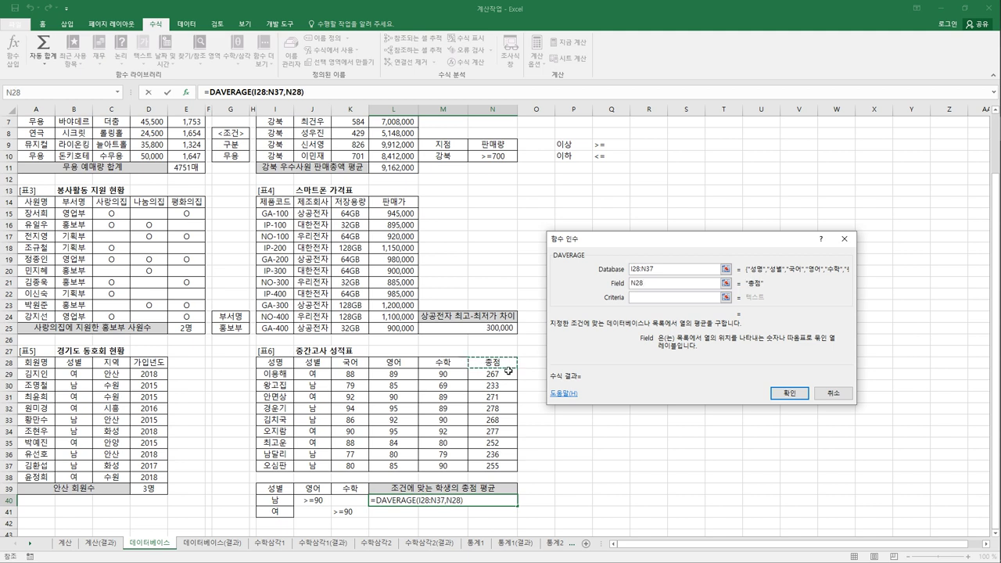
pyautogui.click(653, 300)
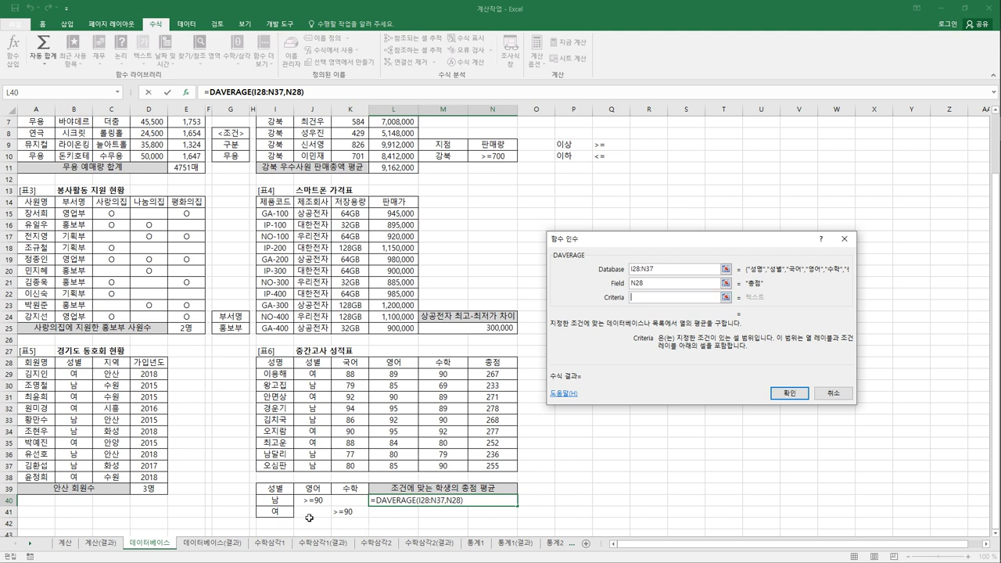
pyautogui.moveTo(284, 489); pyautogui.dragTo(350, 517)
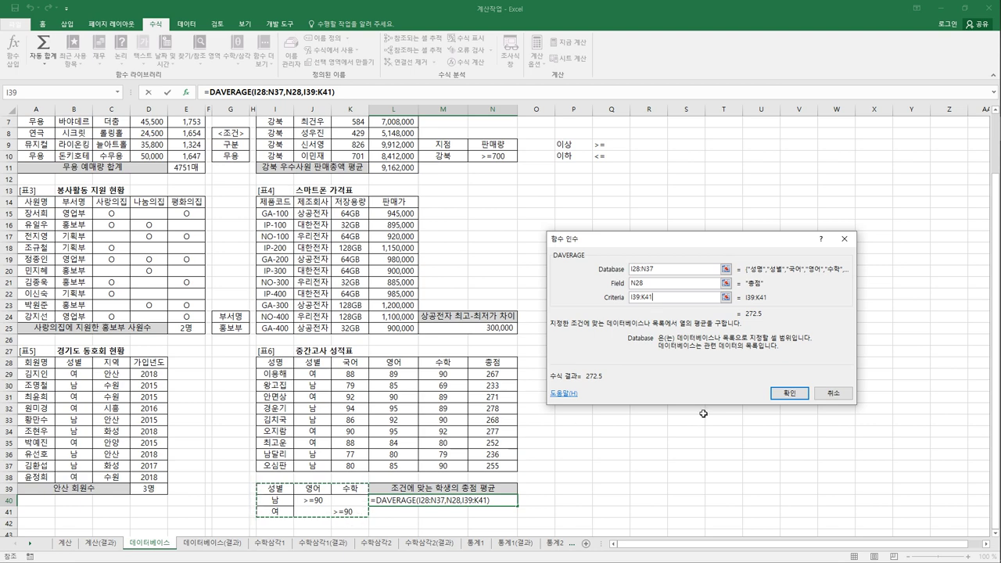
pyautogui.click(796, 393)
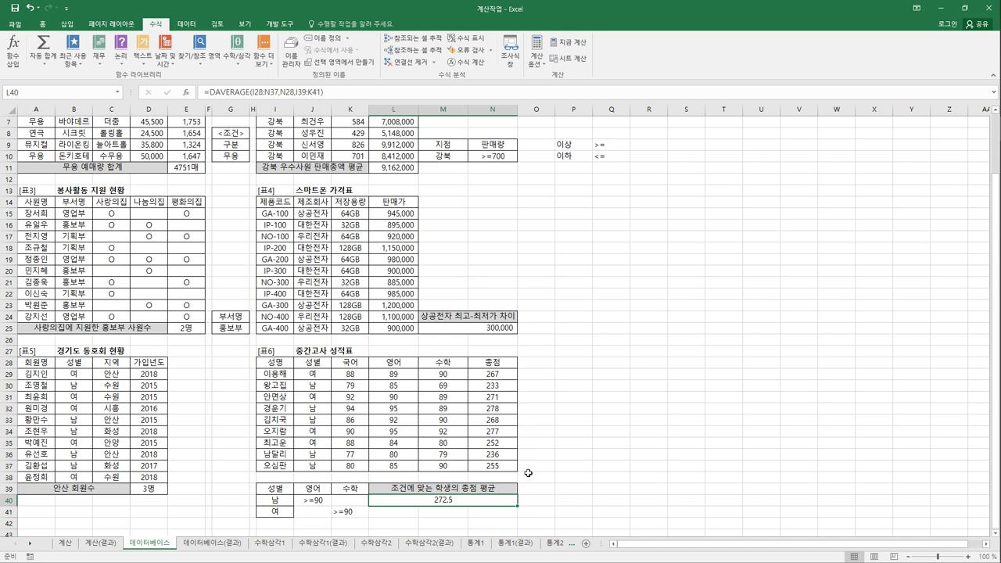
# Step: Compare the completed 데이터베이스 sheet with the answers on the 데이터베이스(결과) sheet, down to the 표5 and 표6 results
pyautogui.scroll(2, 528, 472)
pyautogui.click(656, 421)
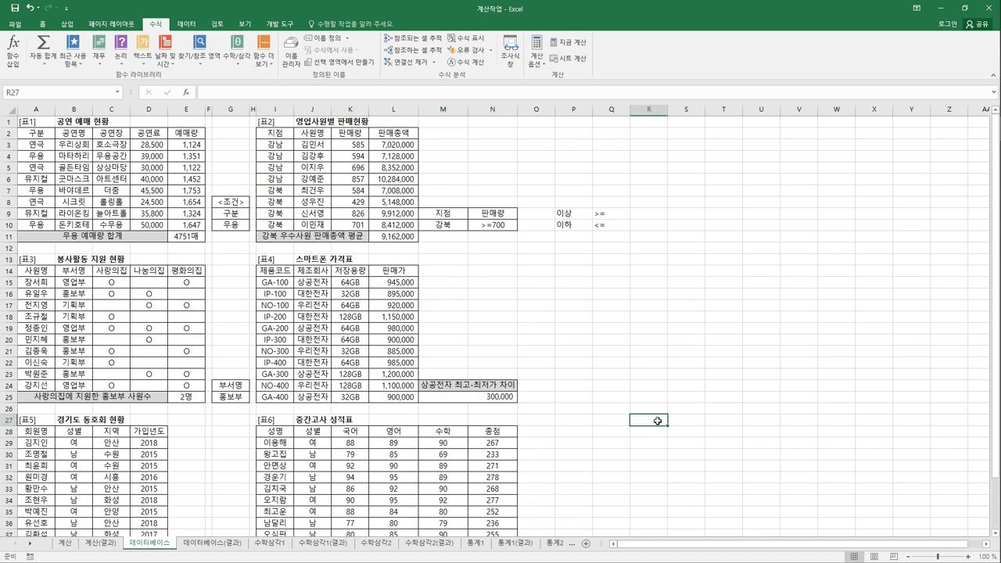
pyautogui.click(212, 542)
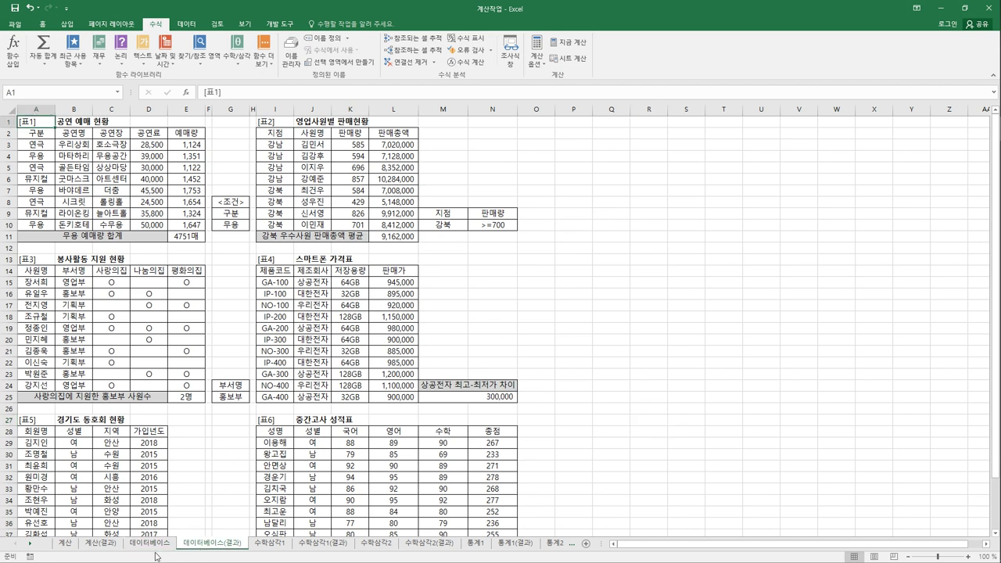
pyautogui.hotkey('ctrl', 'pageup')
pyautogui.hotkey('ctrl', 'pagedown')
pyautogui.click(165, 550)
pyautogui.click(189, 547)
pyautogui.scroll(-4, 186, 515)
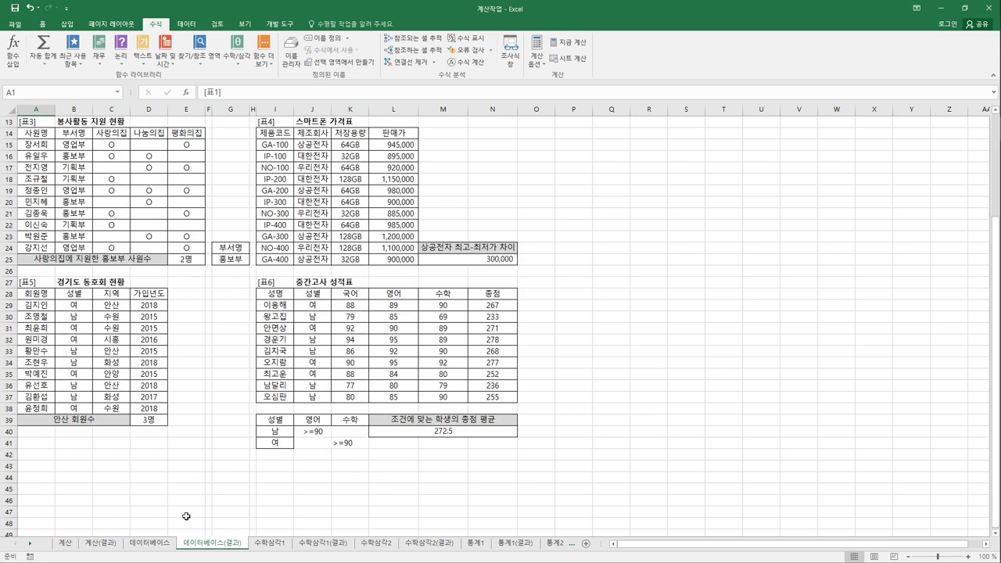